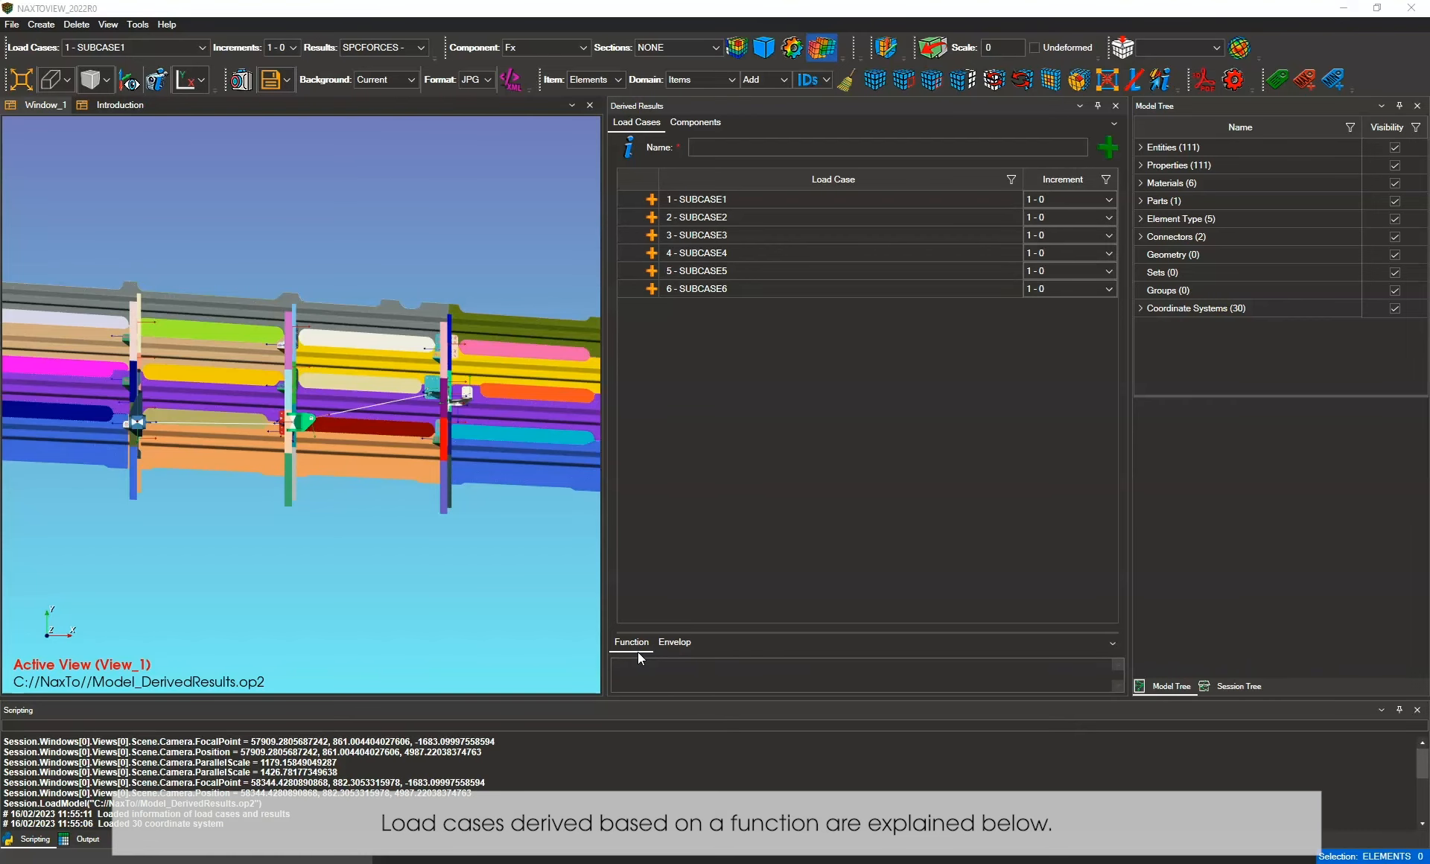
# Name the new function-based derived load case New_LoadCase.
pyautogui.click(635, 633)
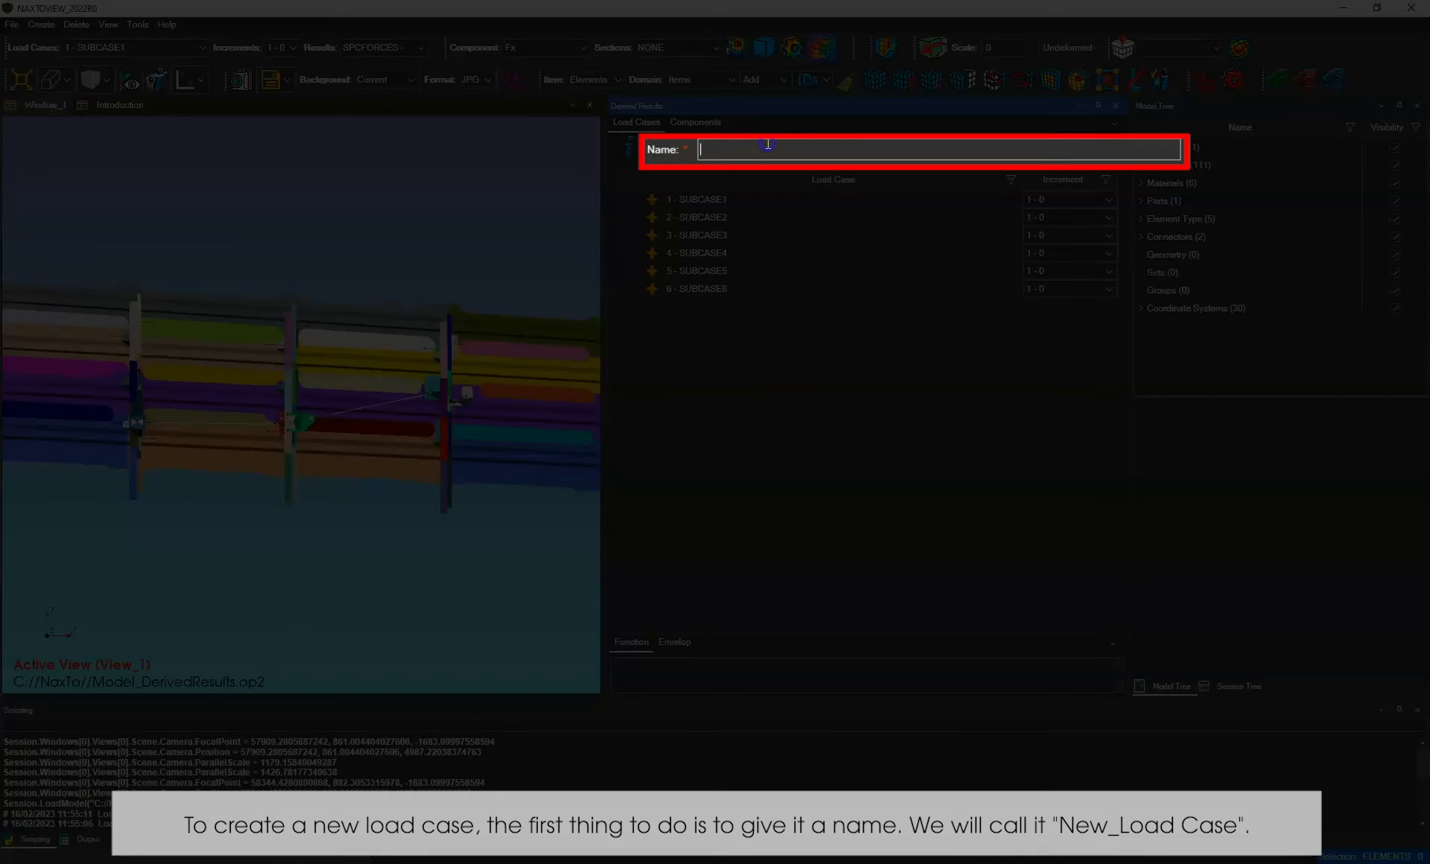
pyautogui.write('New_')
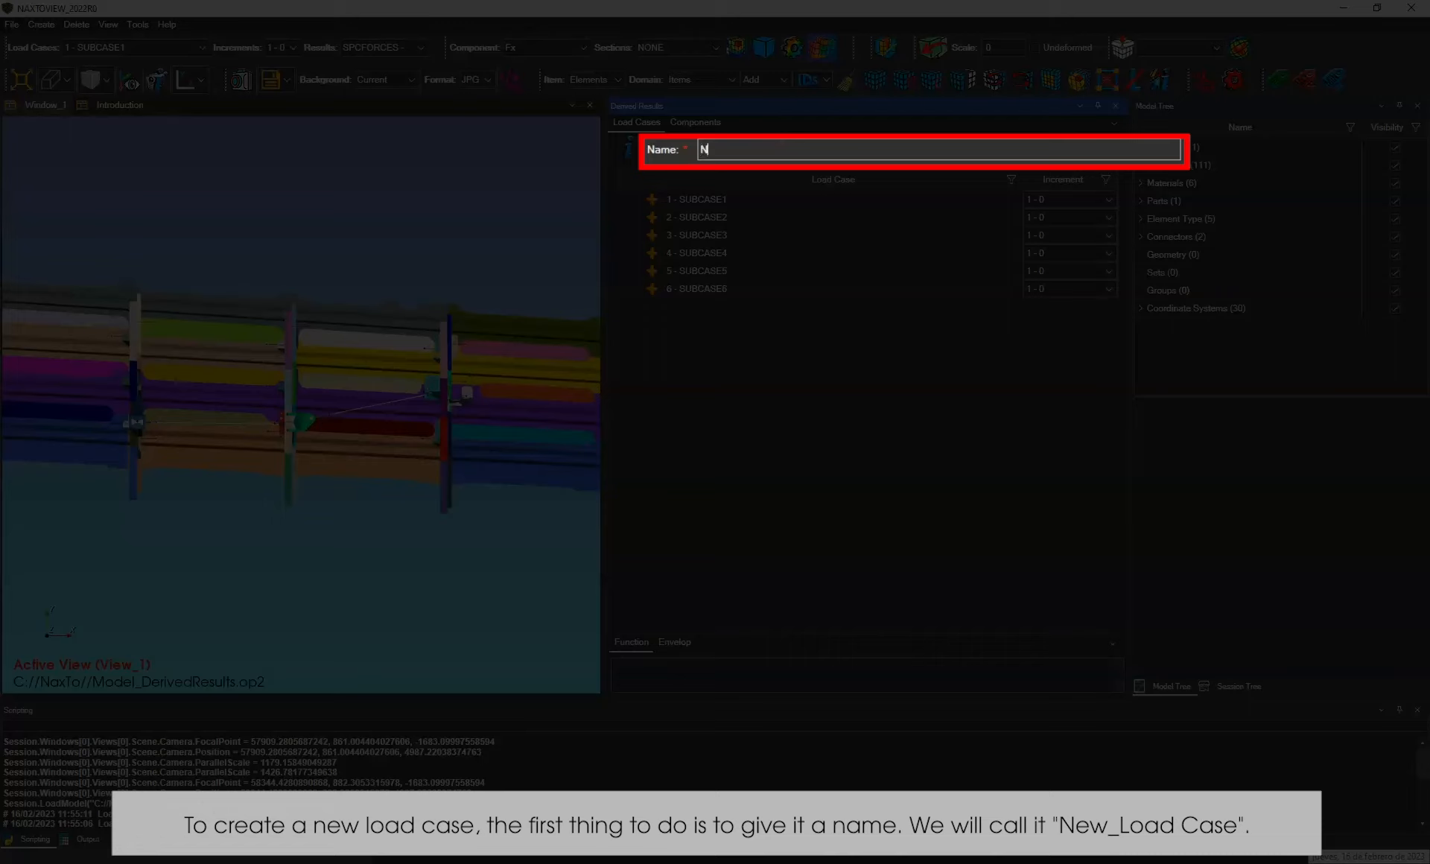
pyautogui.write('LoadCase')
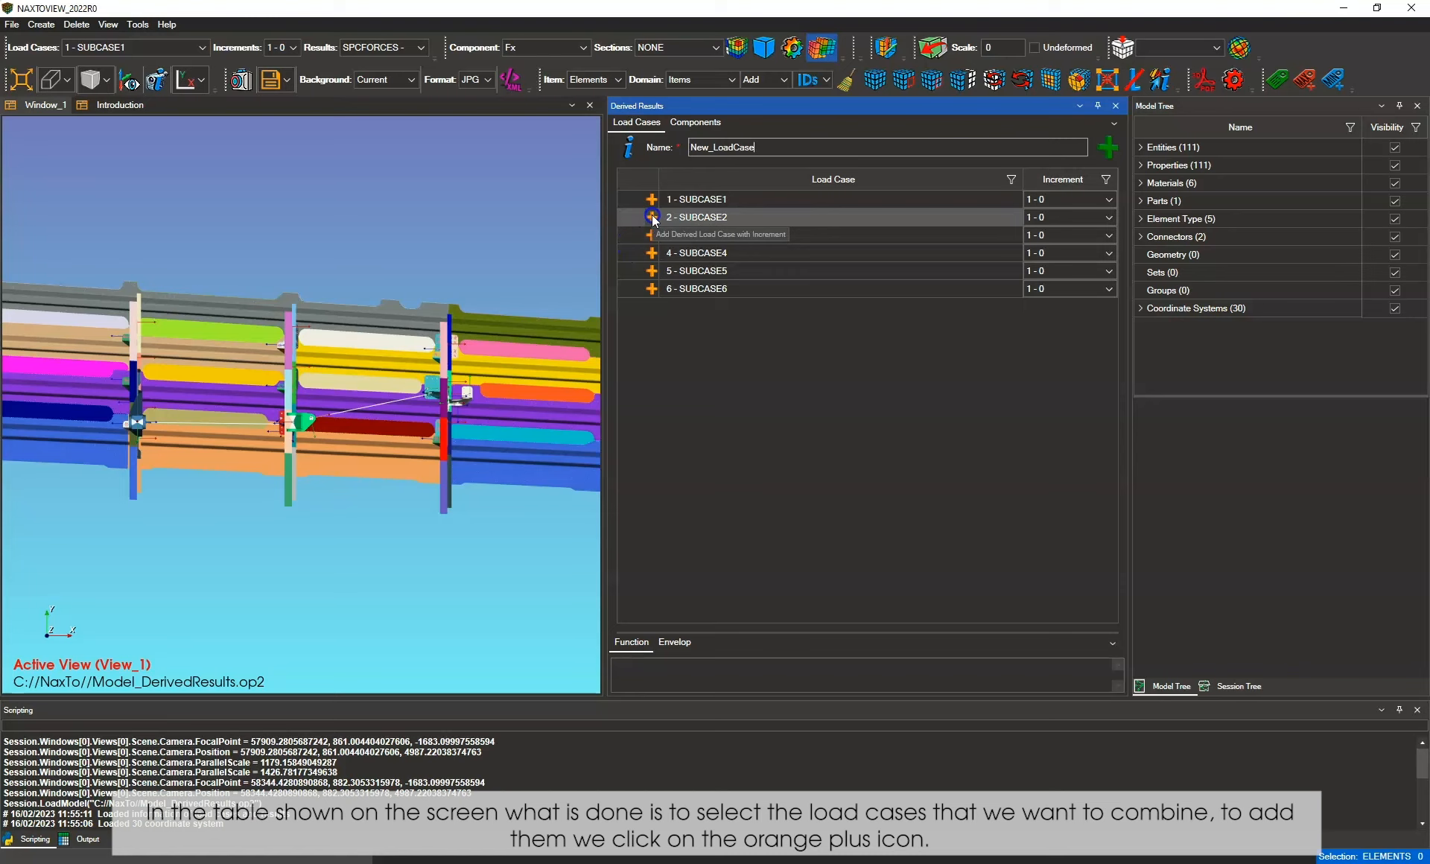
# Define the load case function as the sum of SUBCASE2 and SUBCASE4, <LC2:FR1>+<LC4:FR1>.
pyautogui.click(651, 217)
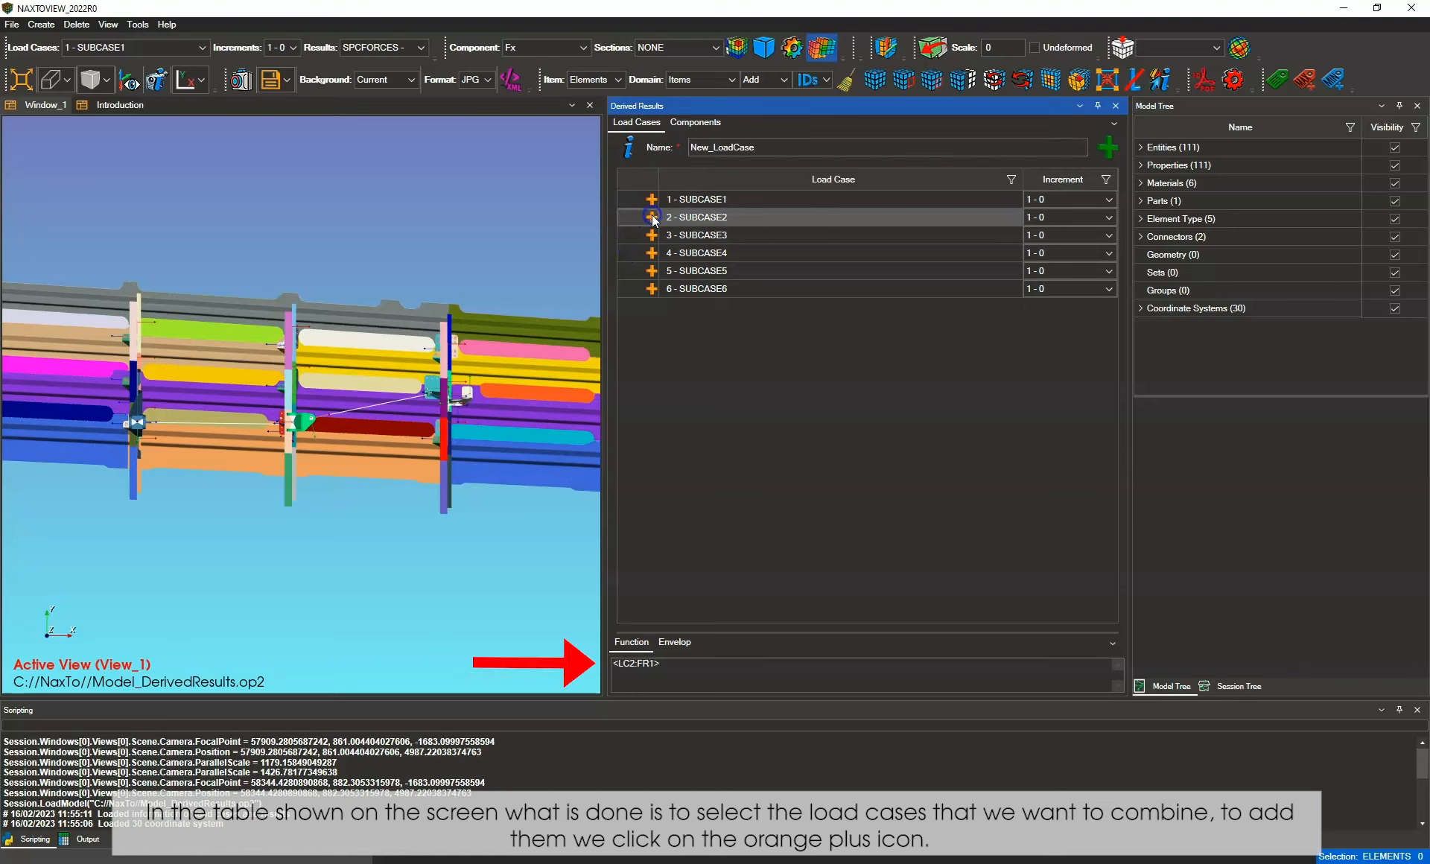
pyautogui.click(652, 253)
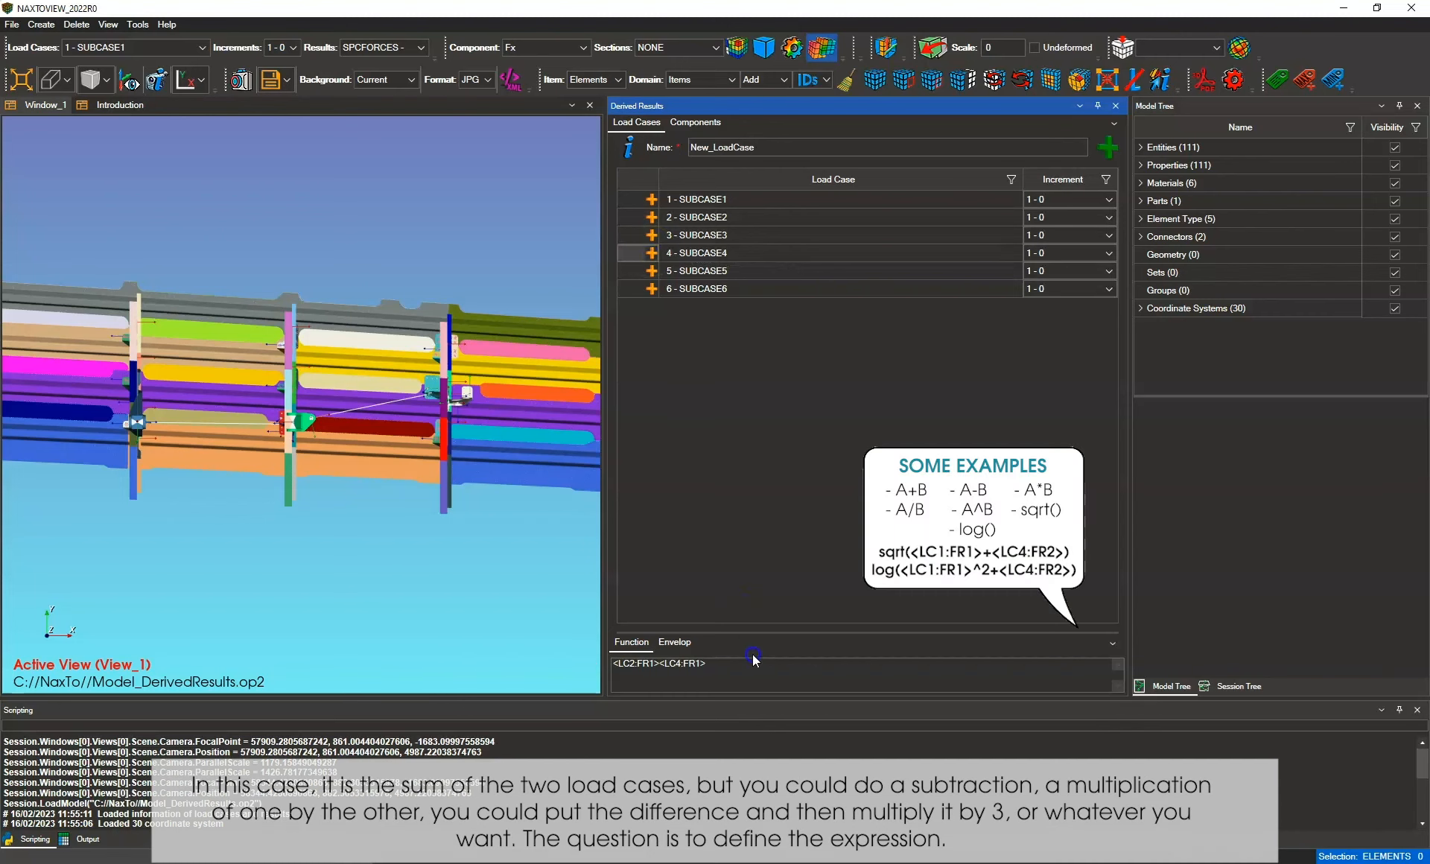
pyautogui.click(666, 658)
pyautogui.click(657, 662)
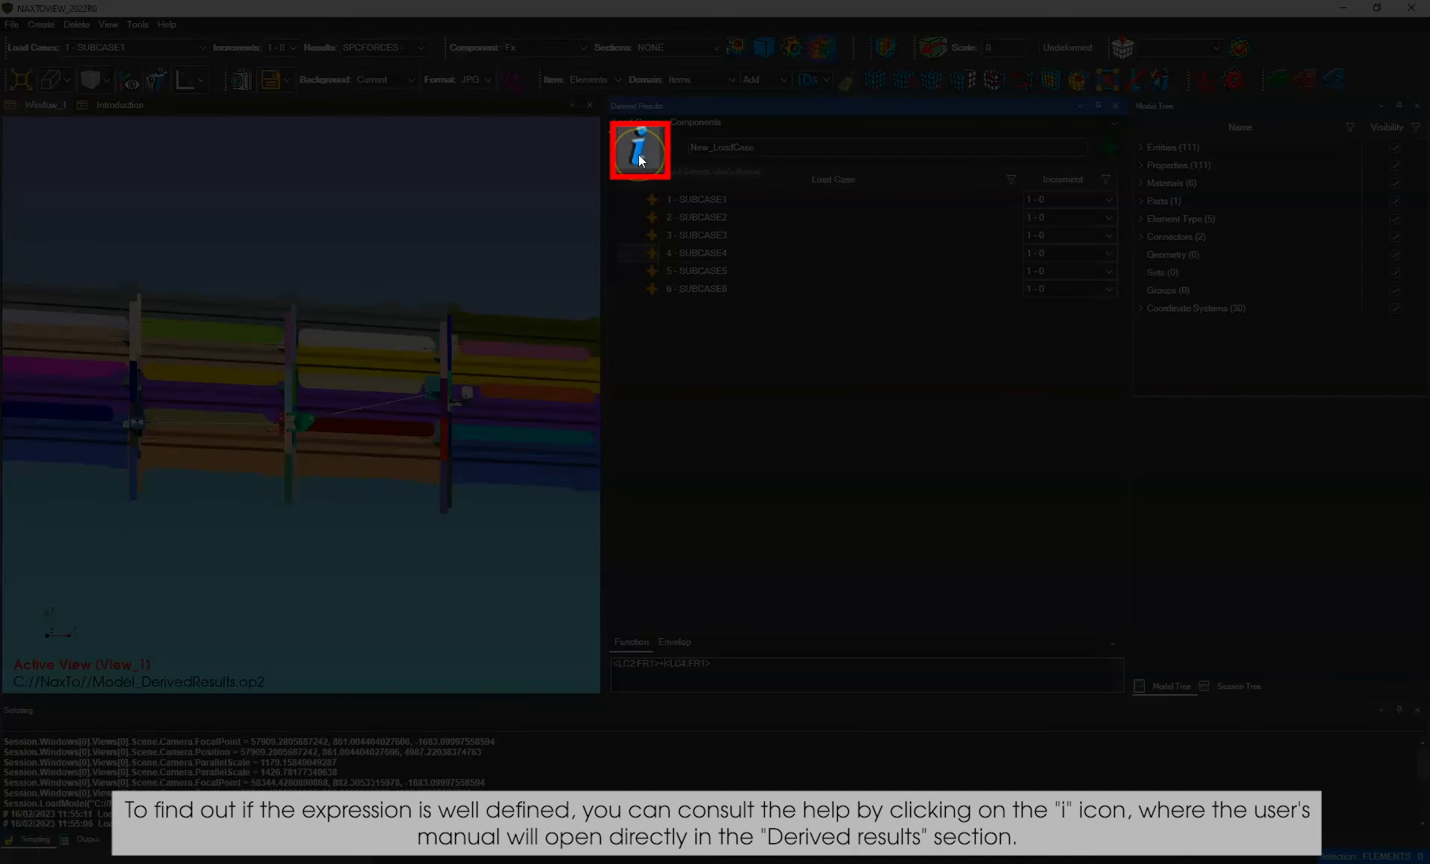
# Consult the Derived Results section of the user manual for the supported expressions, and close the help.
pyautogui.click(638, 153)
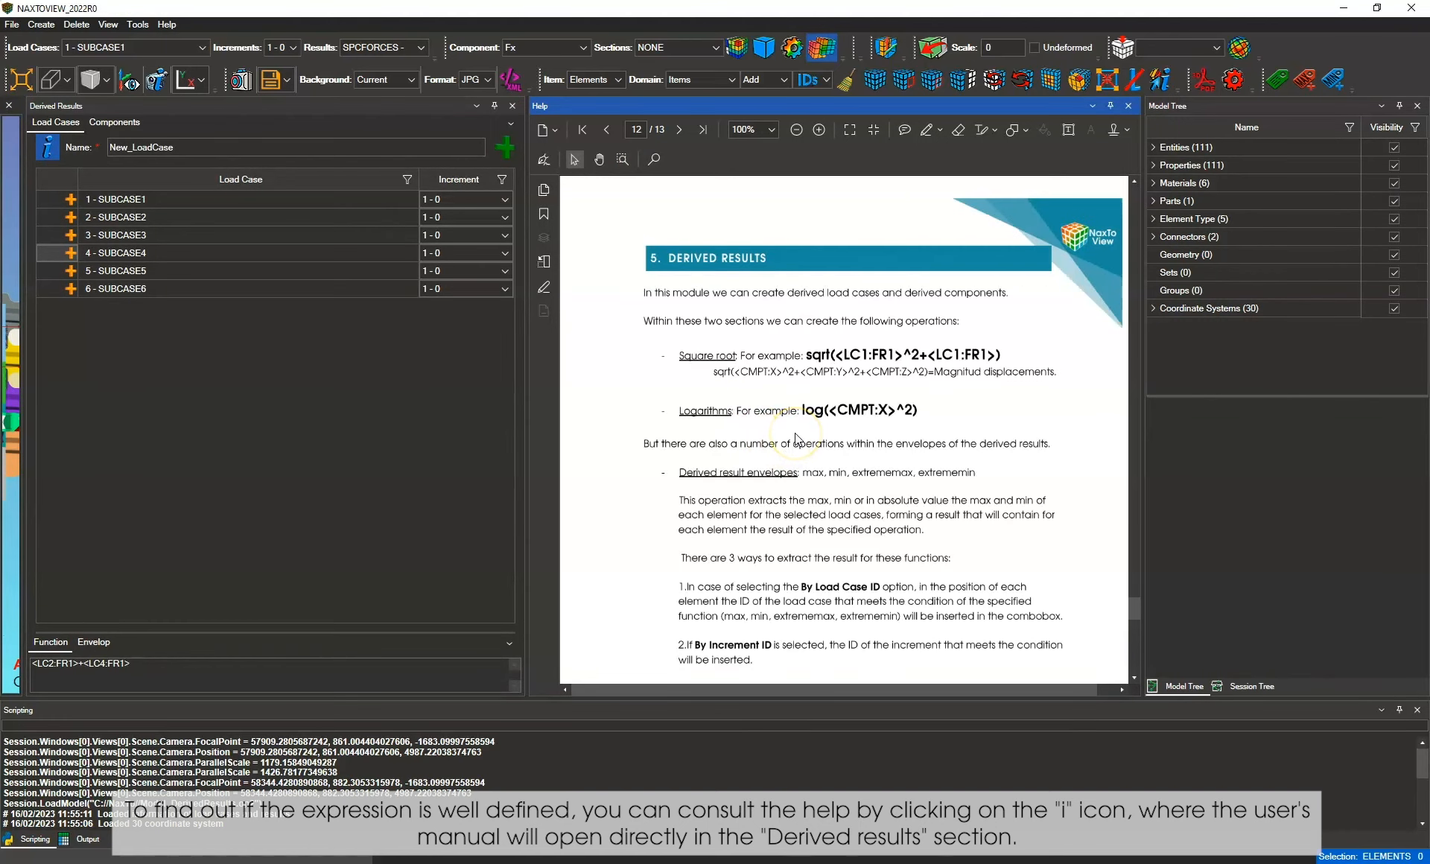
pyautogui.scroll(-3, 794, 432)
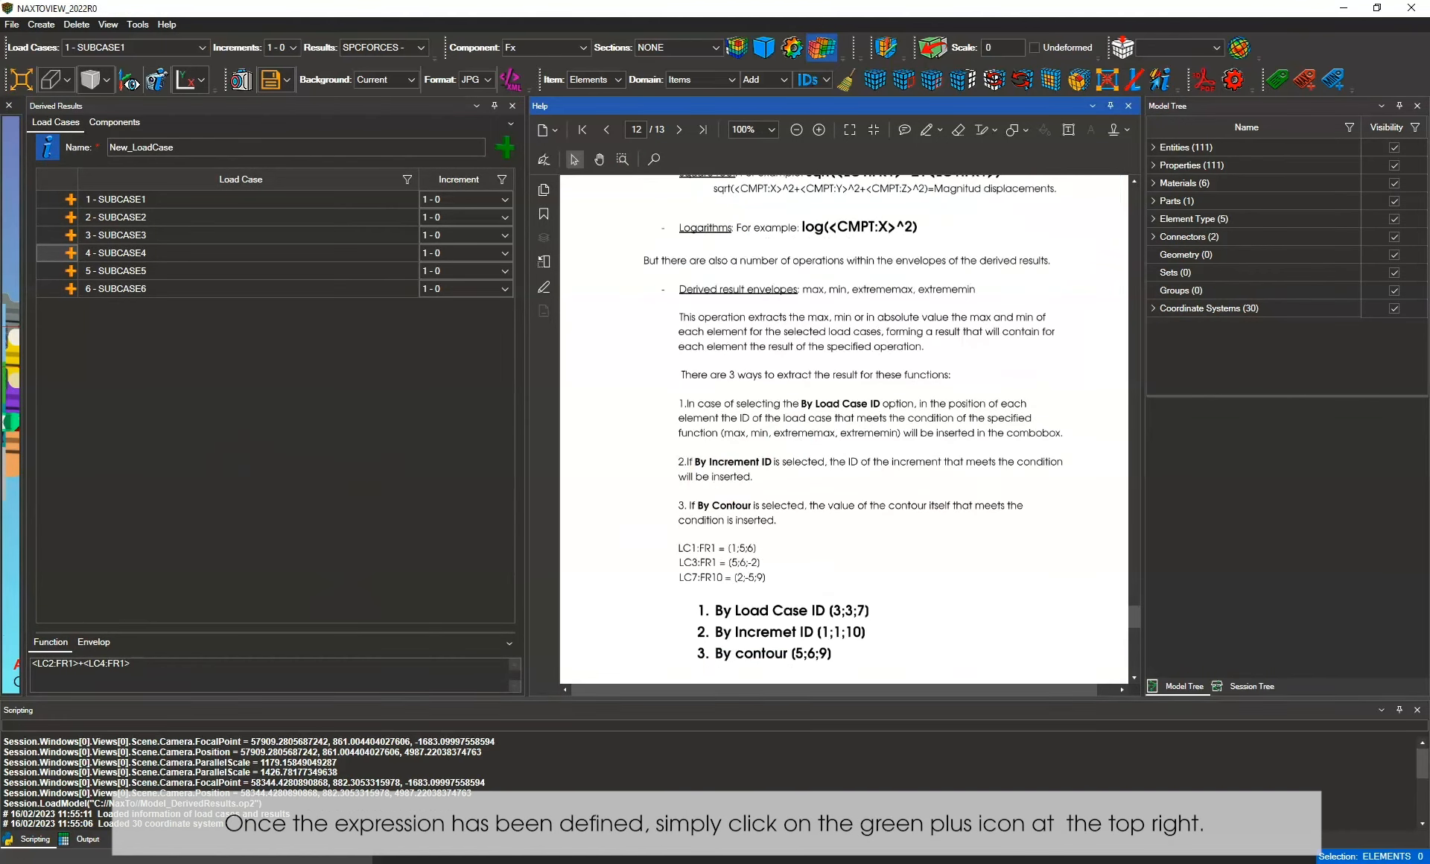
pyautogui.click(1128, 106)
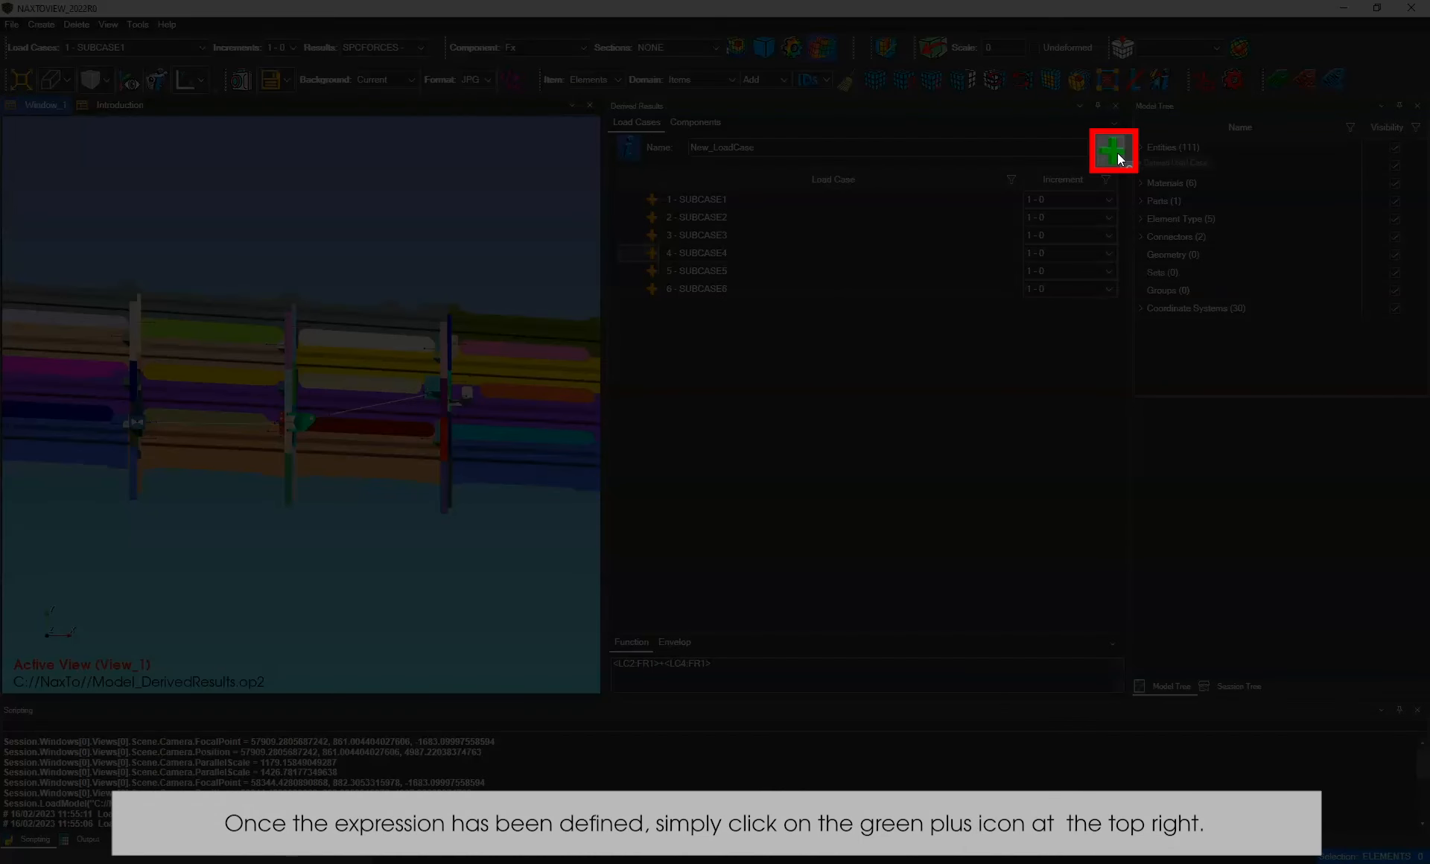
# Create the derived load case from the function and check the load cases available for plotting.
pyautogui.click(1114, 150)
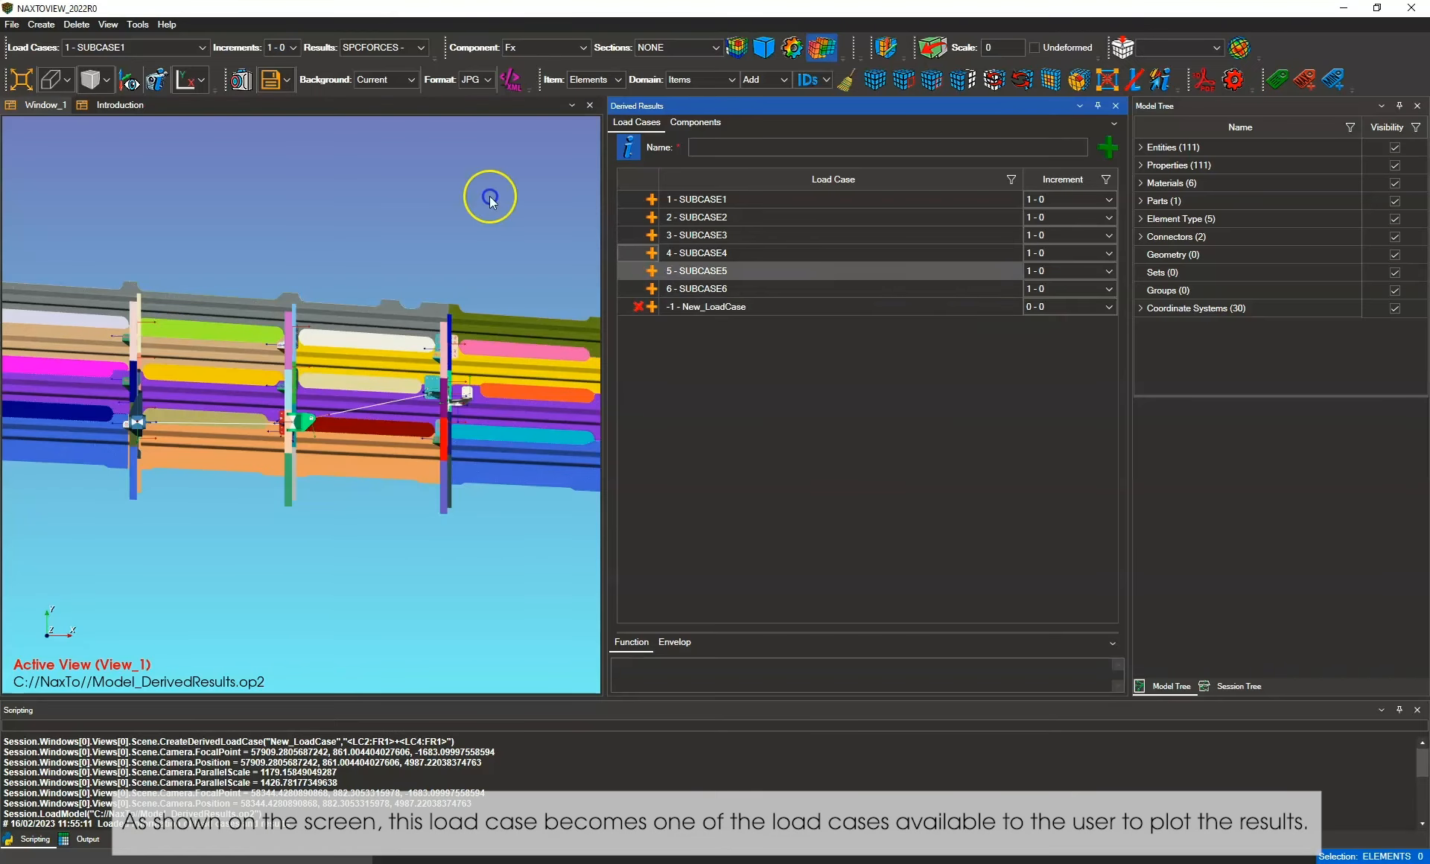
pyautogui.click(201, 47)
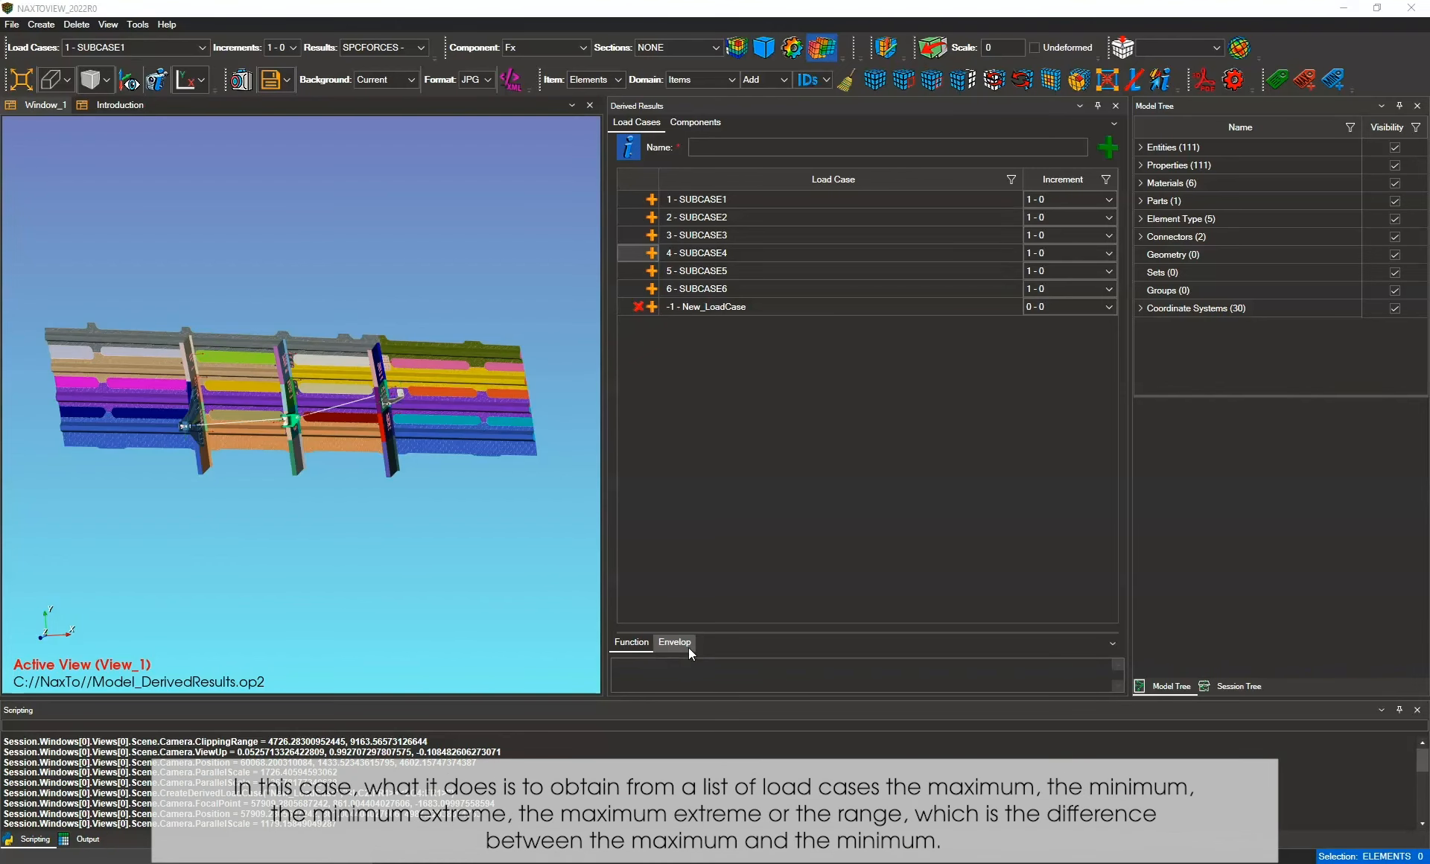
# Switch to an envelope-based derived load case and name it Envelope_Maximum.
pyautogui.click(675, 642)
pyautogui.click(686, 679)
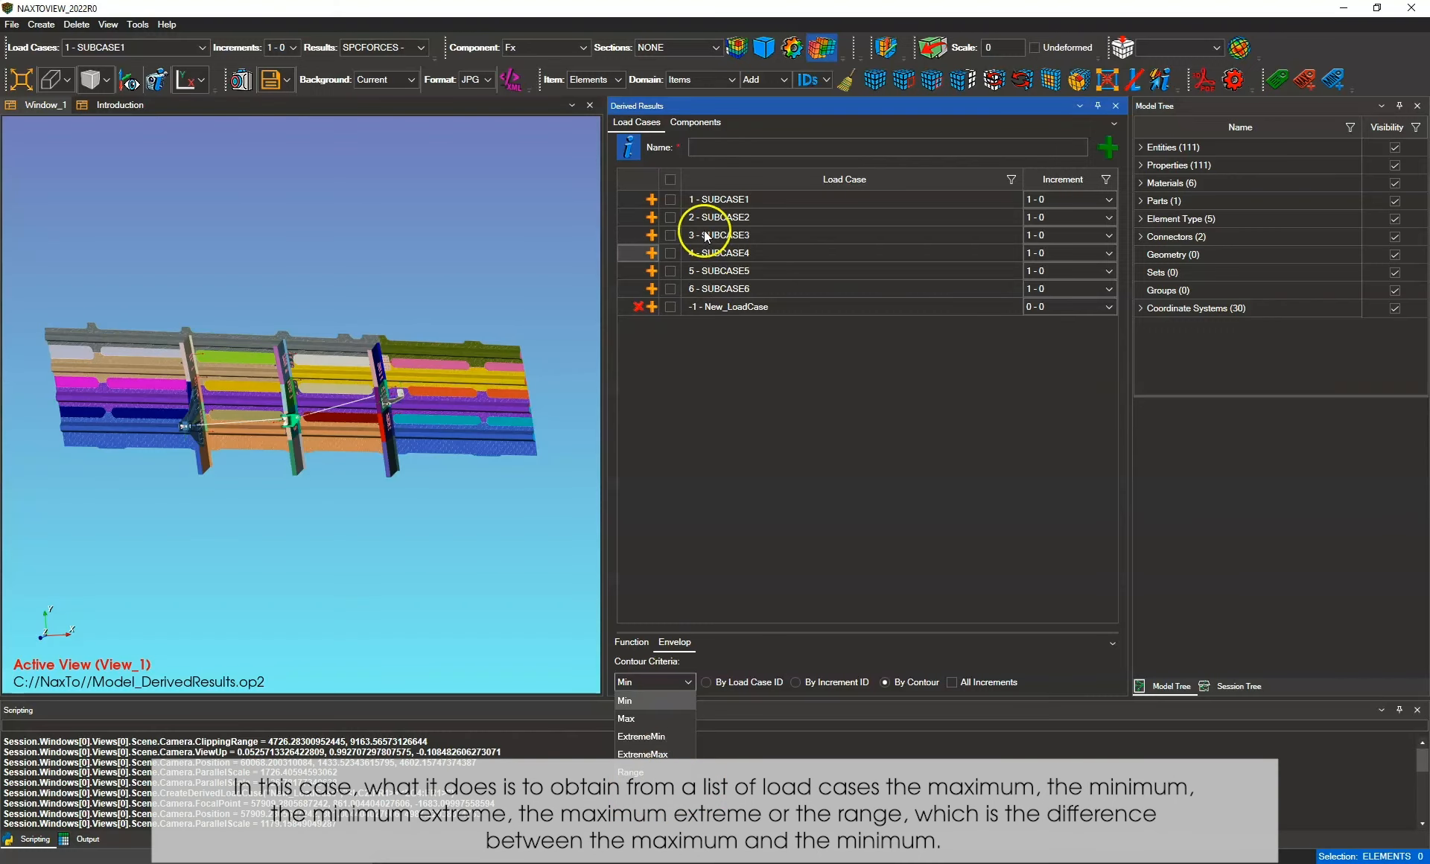
pyautogui.click(722, 141)
pyautogui.write('Envelope_')
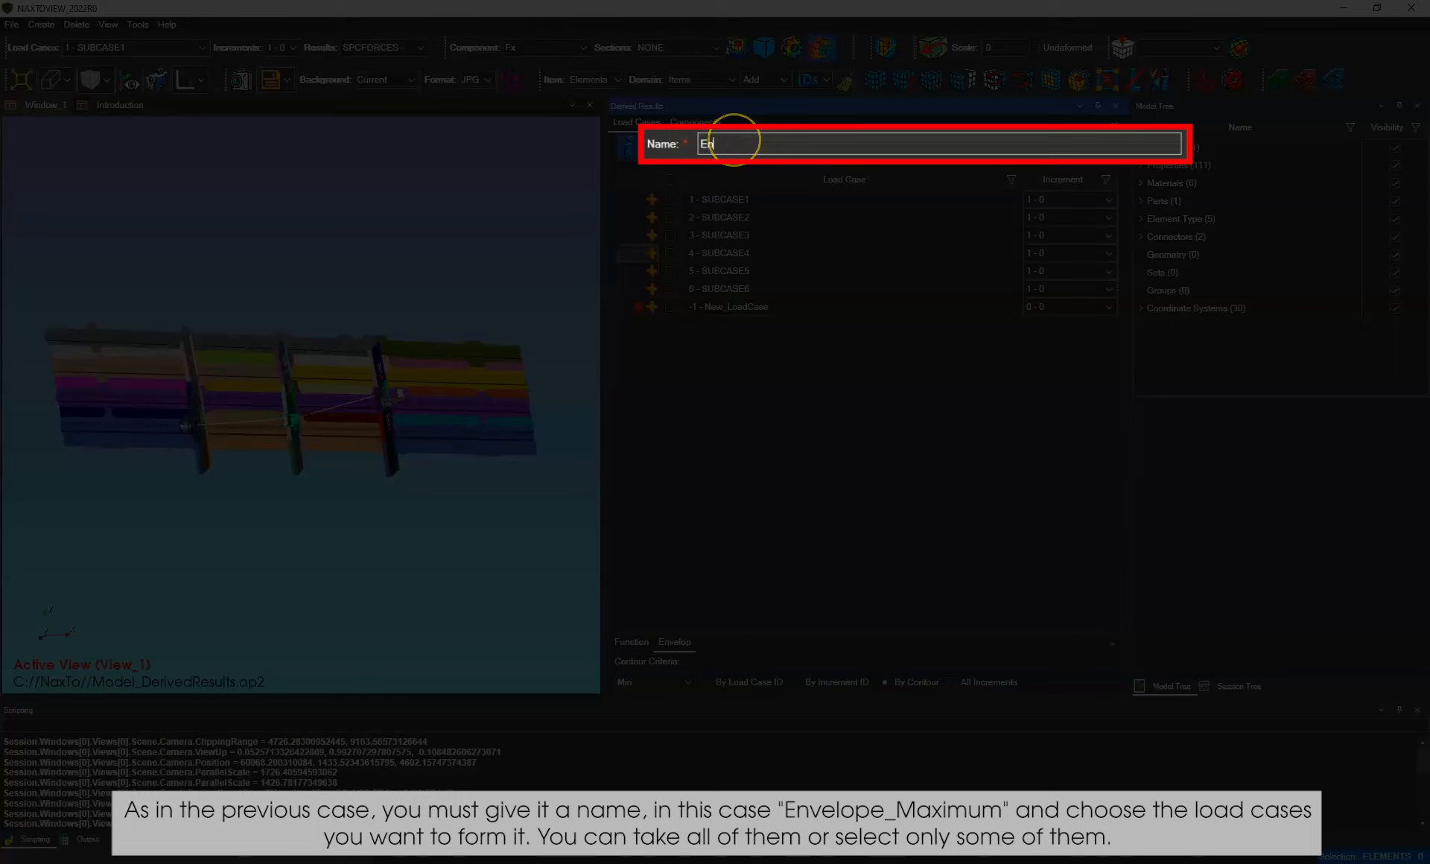
pyautogui.write('Maximum')
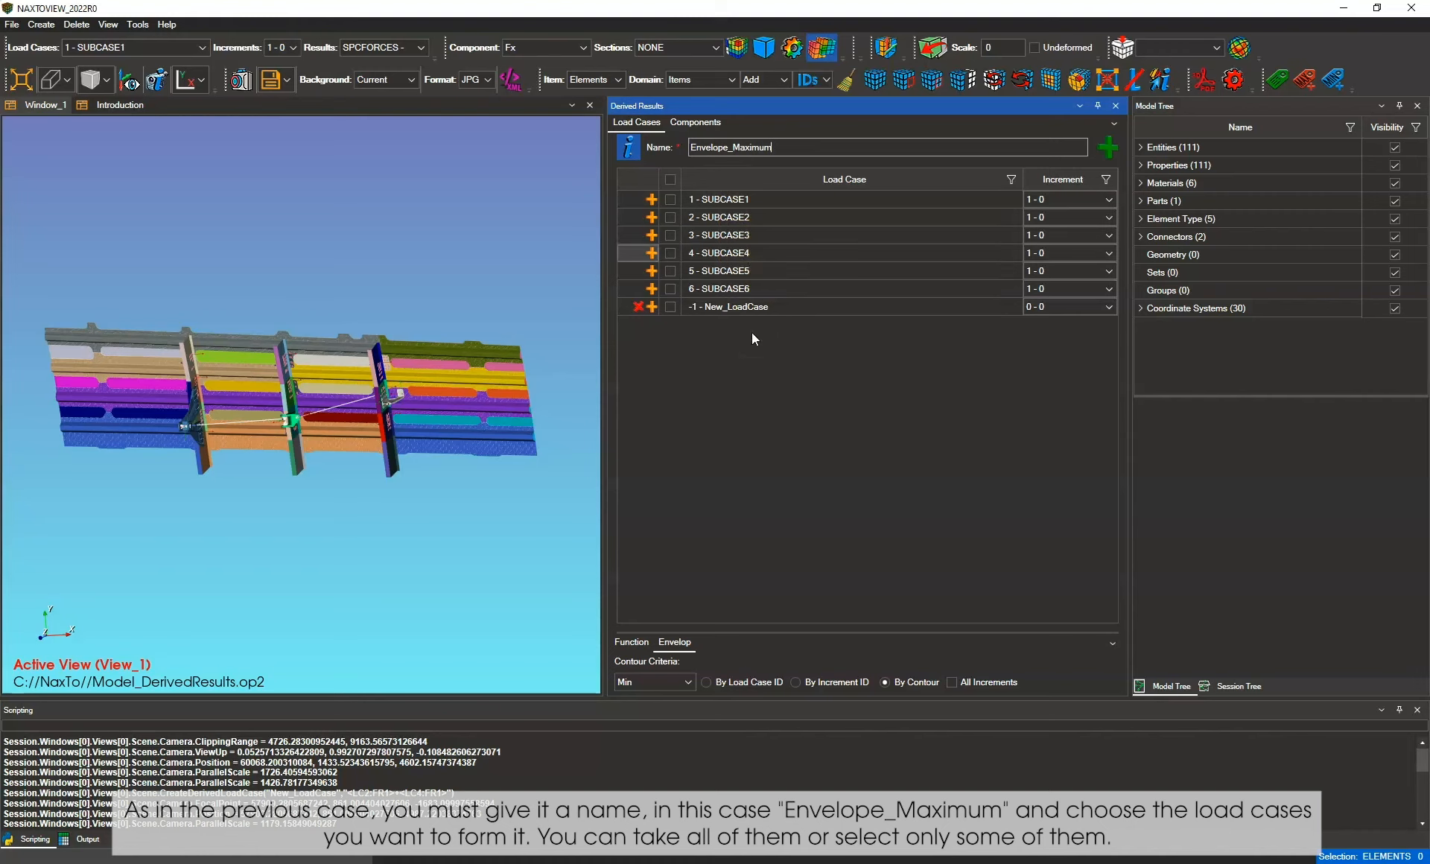
# Create the envelope from all load cases with the Max contour criterion, and check the load cases available for plotting.
pyautogui.click(672, 181)
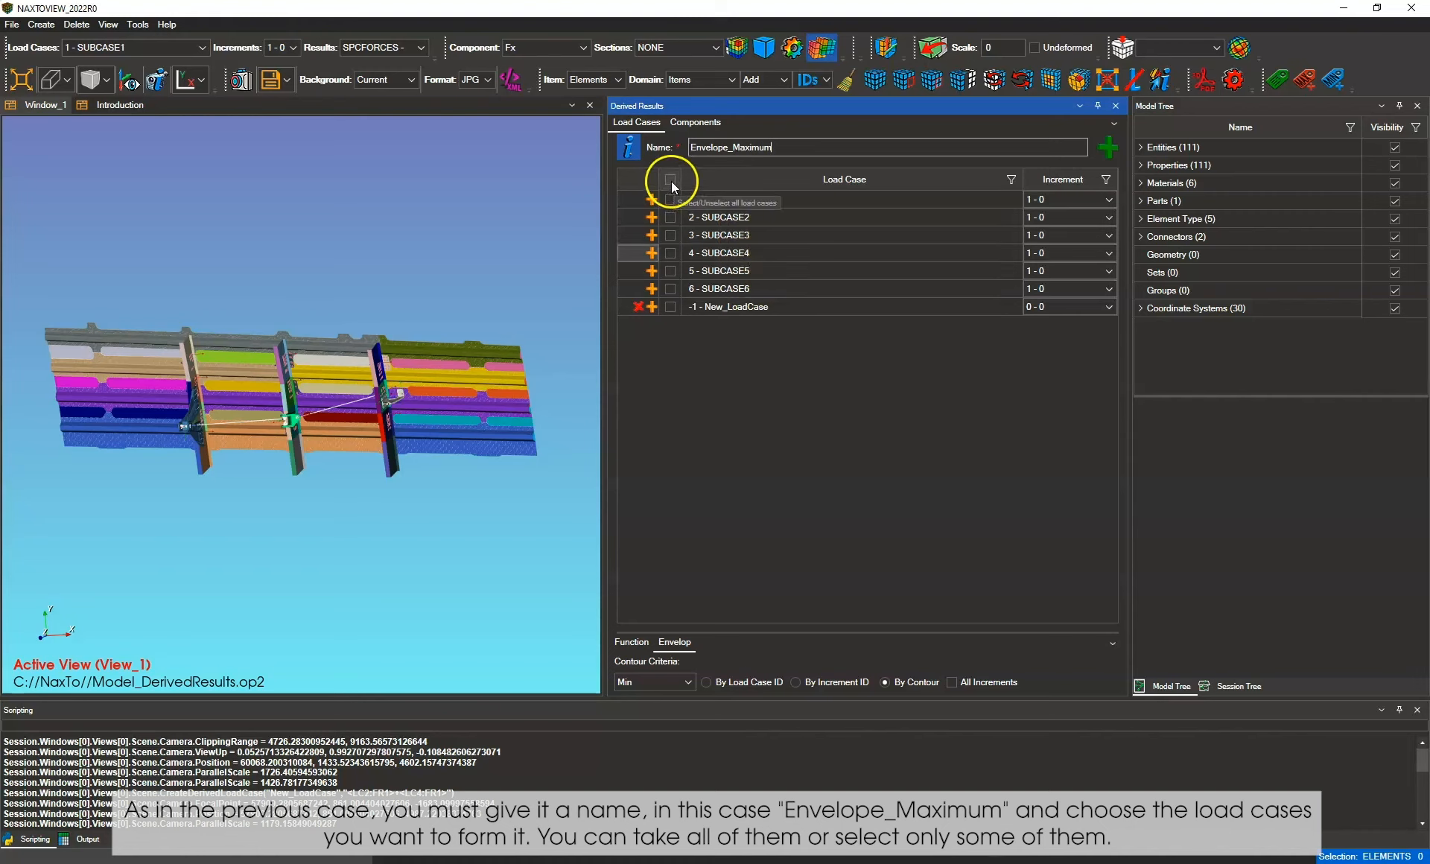
pyautogui.click(688, 683)
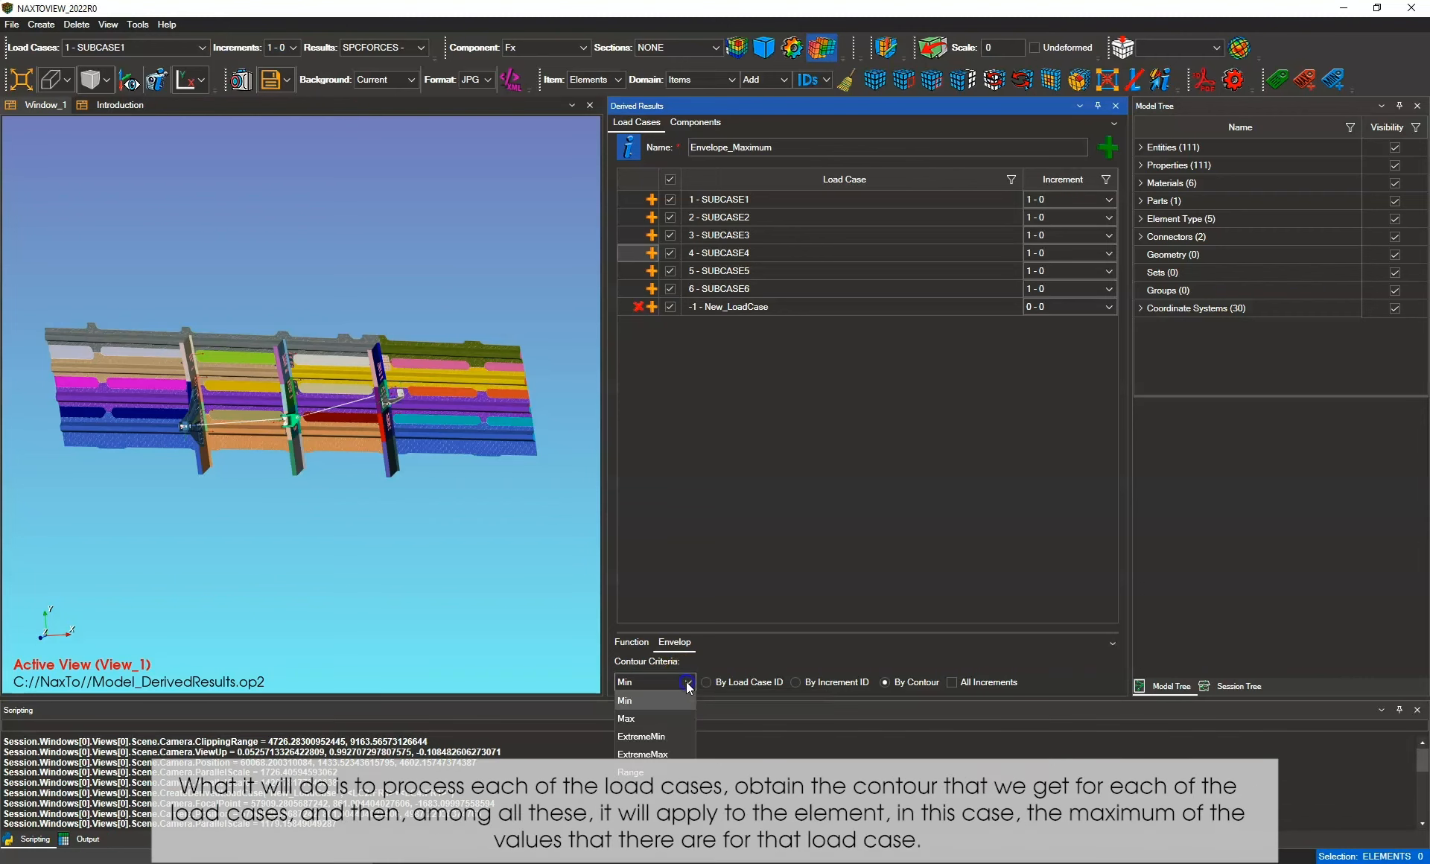
pyautogui.click(650, 718)
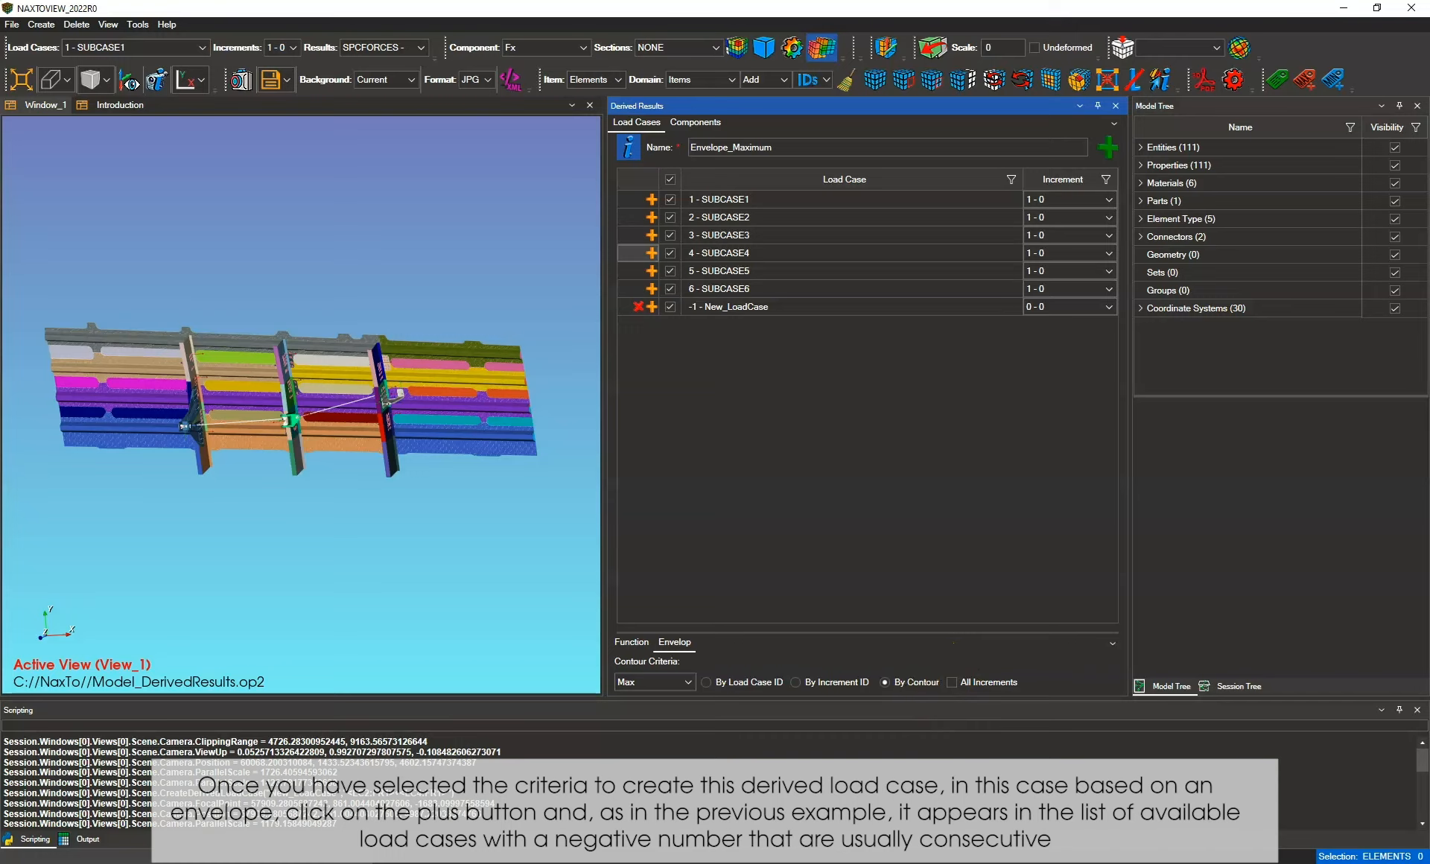
pyautogui.click(1110, 148)
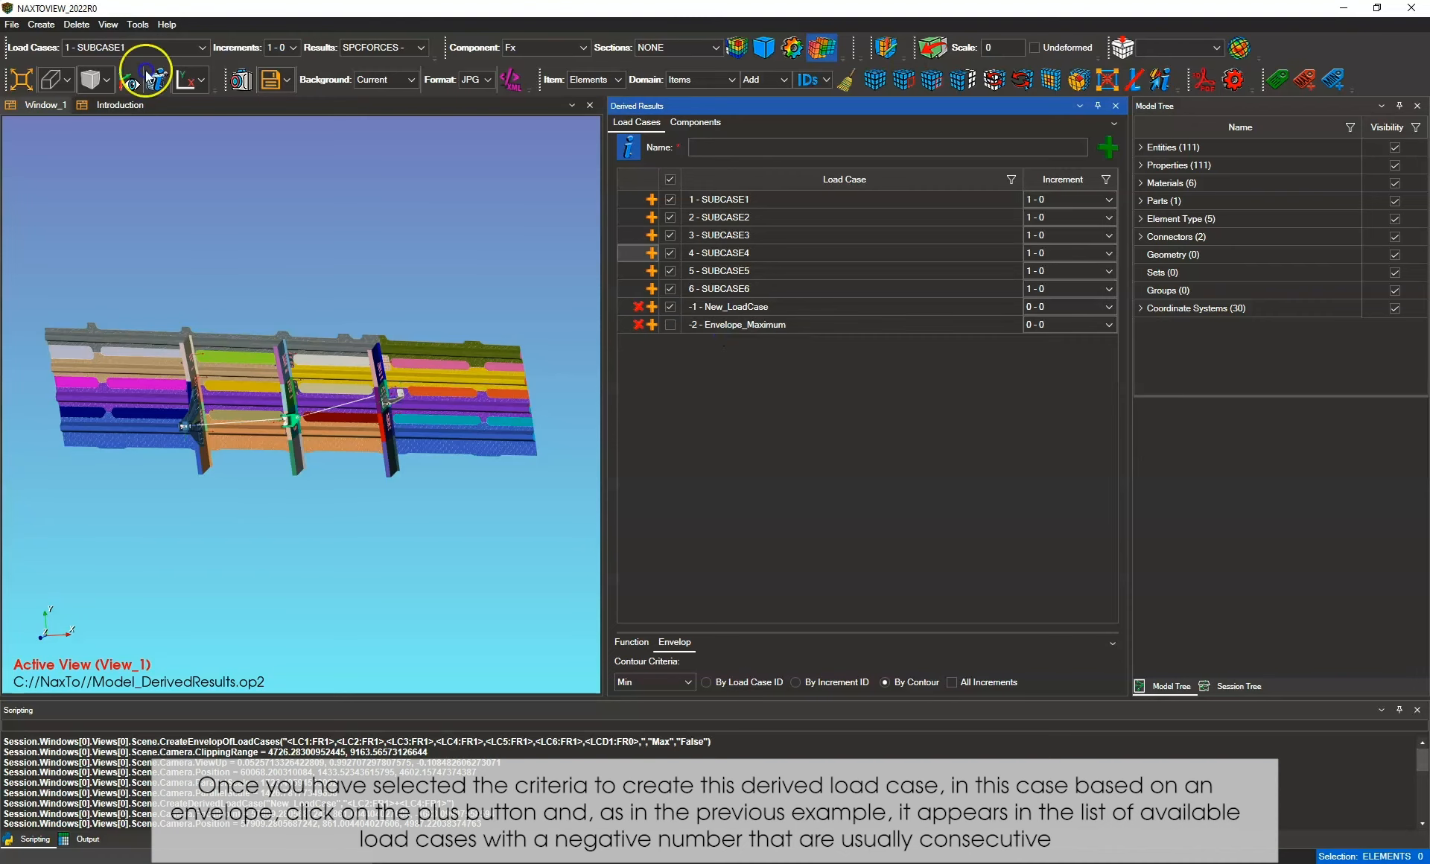
pyautogui.click(201, 47)
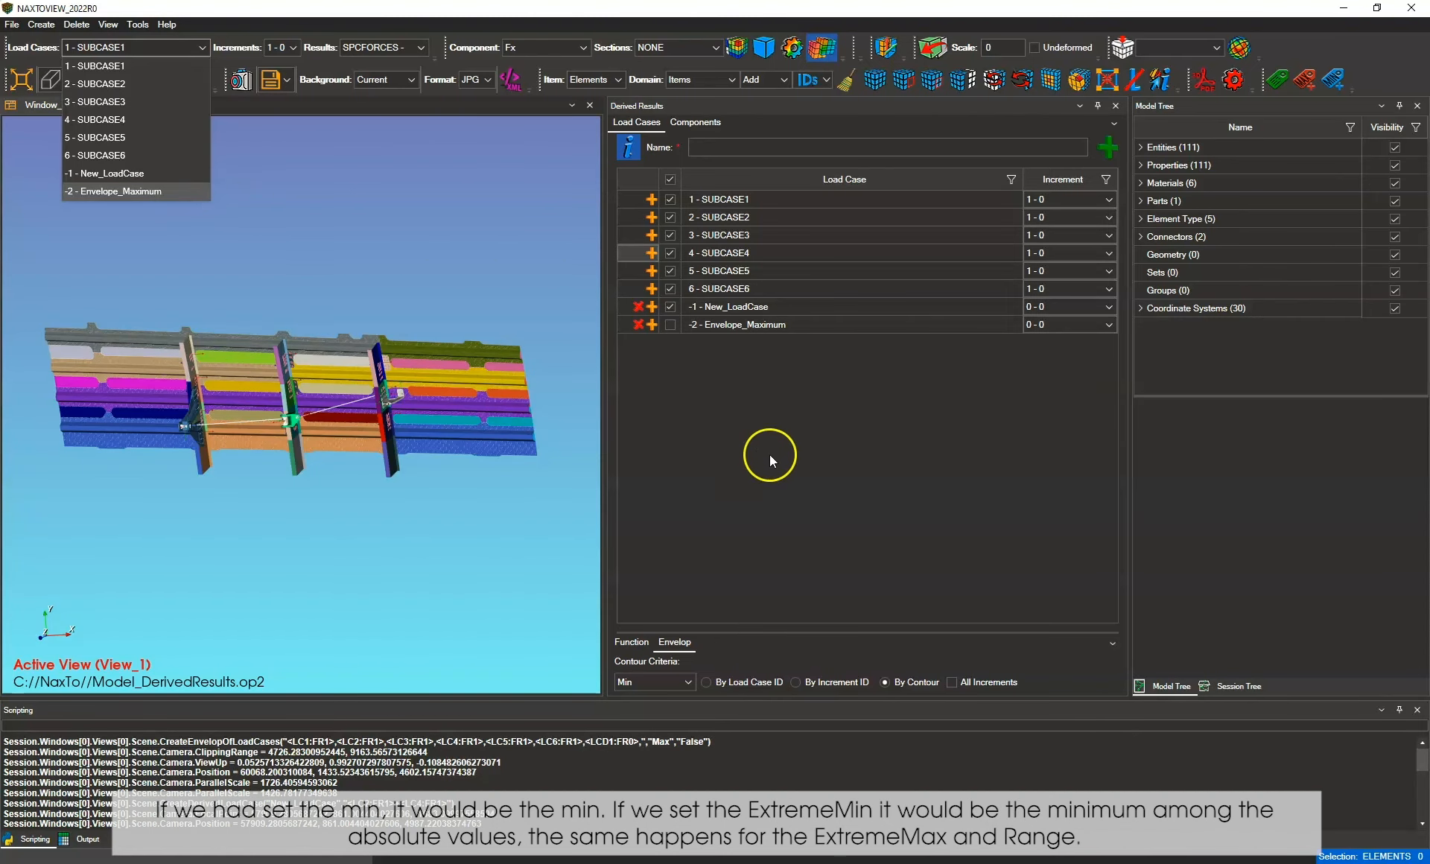
# Review the contour criteria, try the By Increment ID envelope output, and toggle All Increments on and off.
pyautogui.click(689, 681)
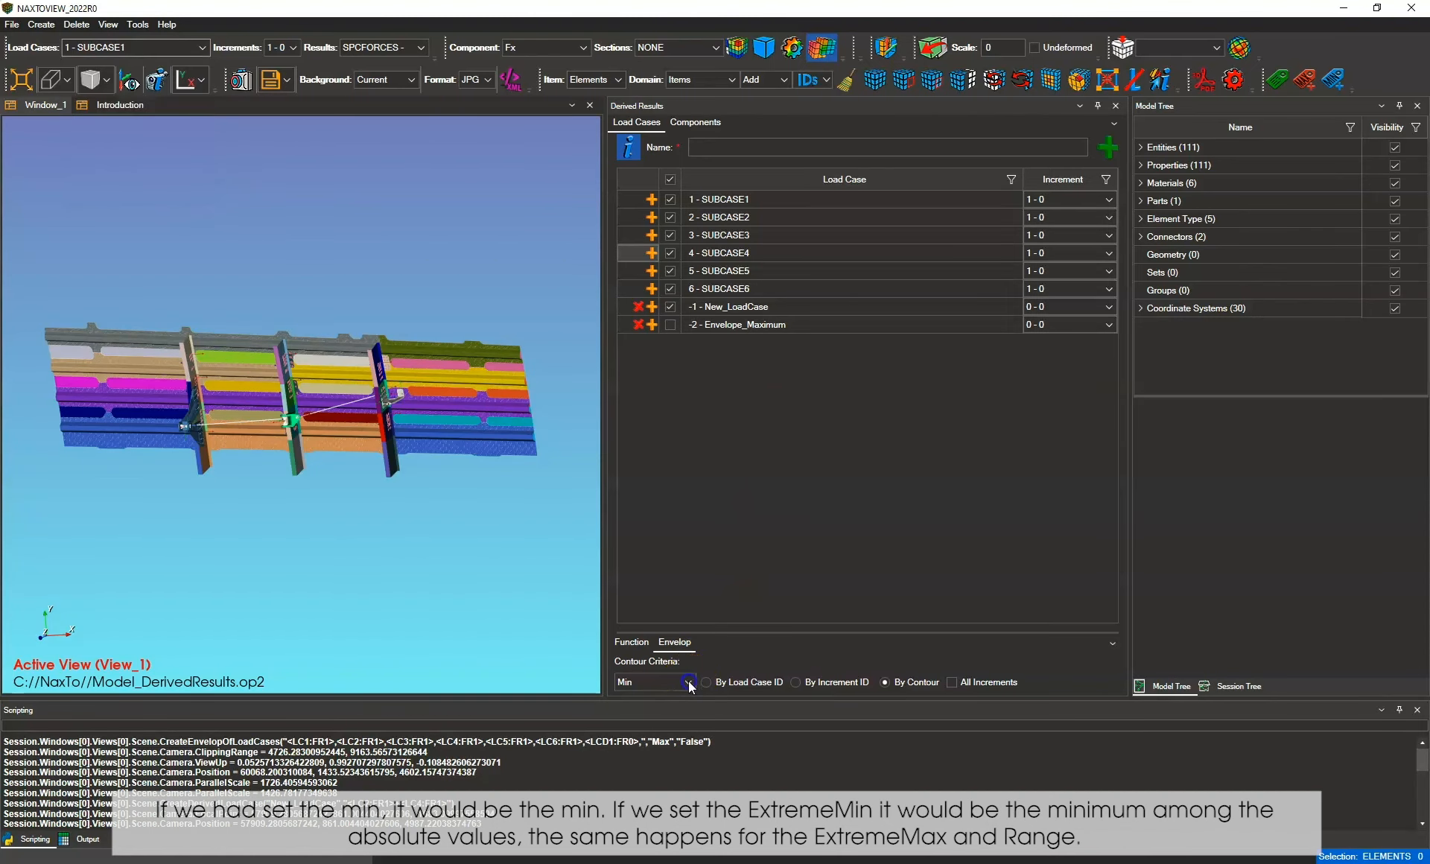
pyautogui.click(689, 682)
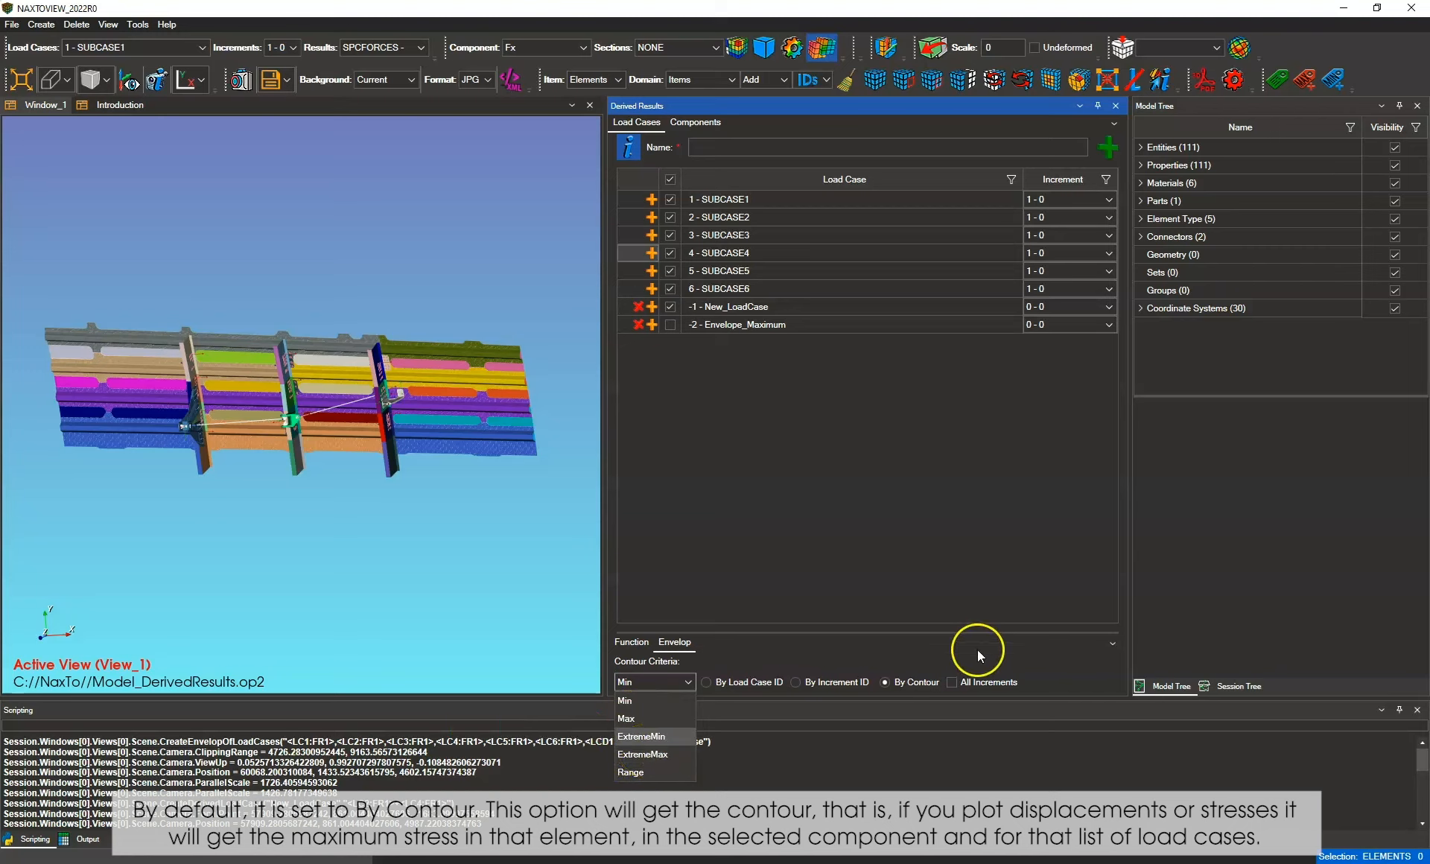
pyautogui.click(955, 651)
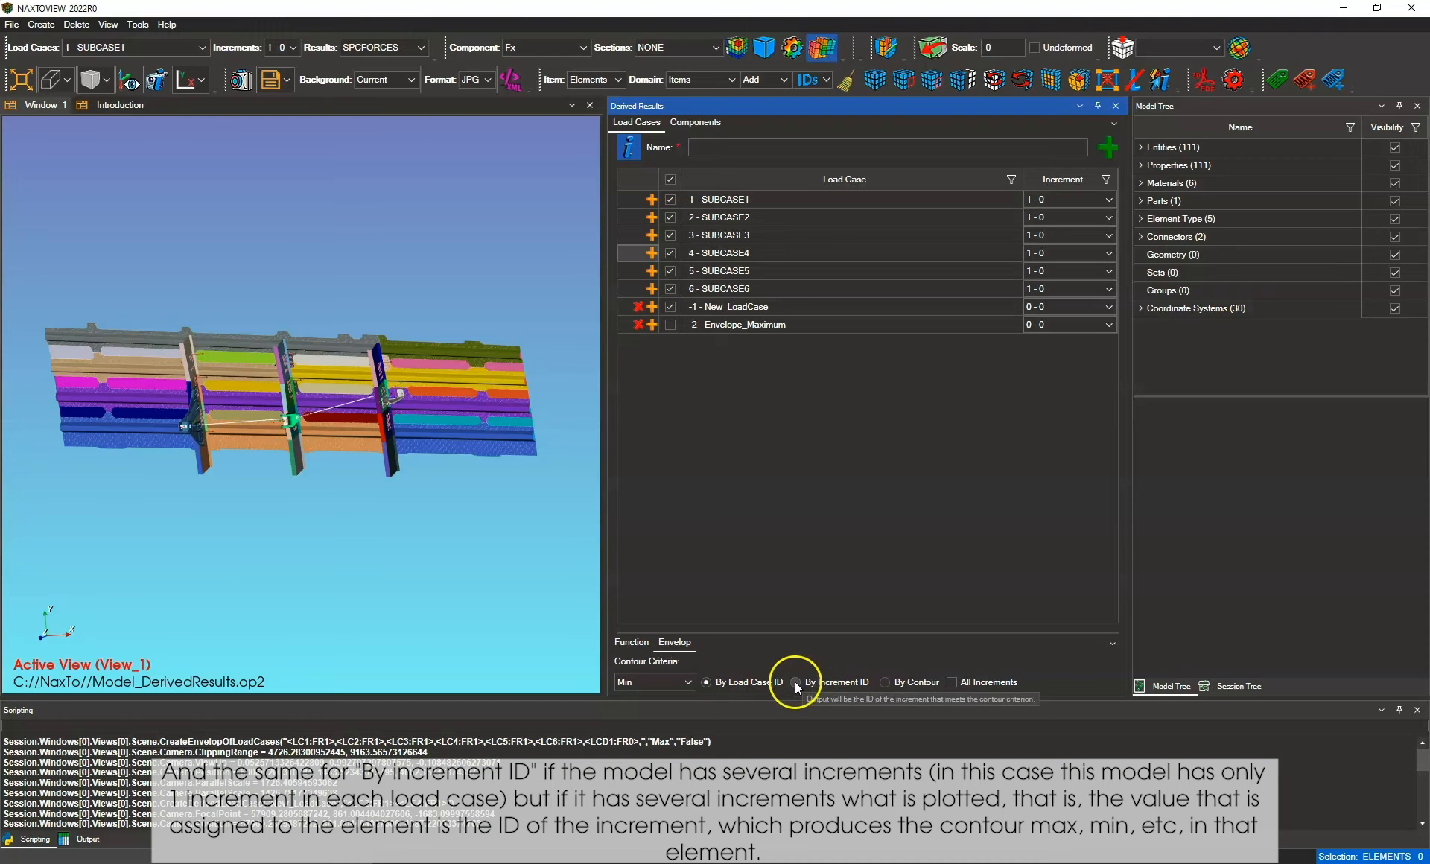
pyautogui.click(795, 682)
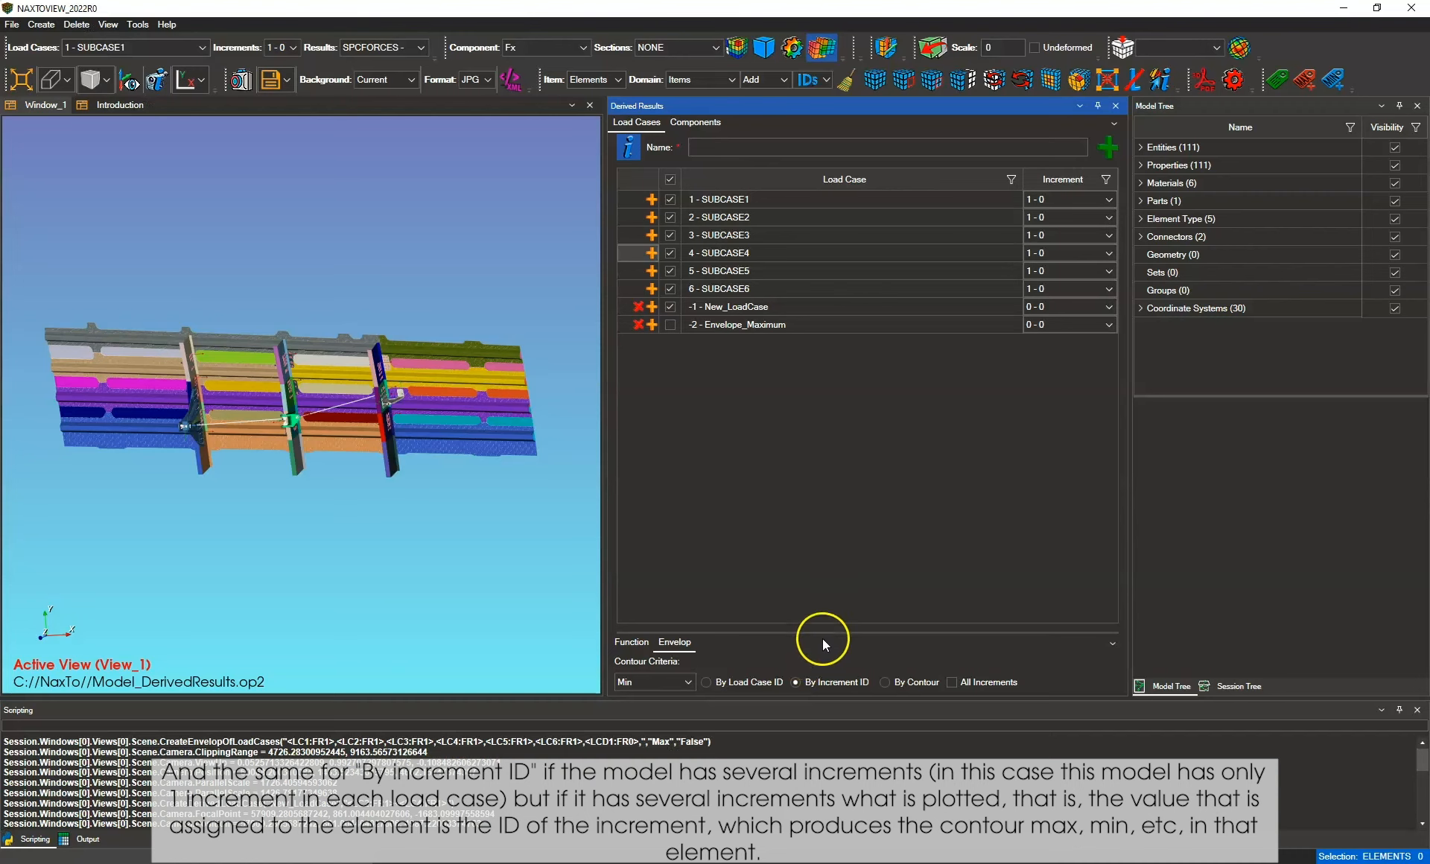
pyautogui.click(951, 683)
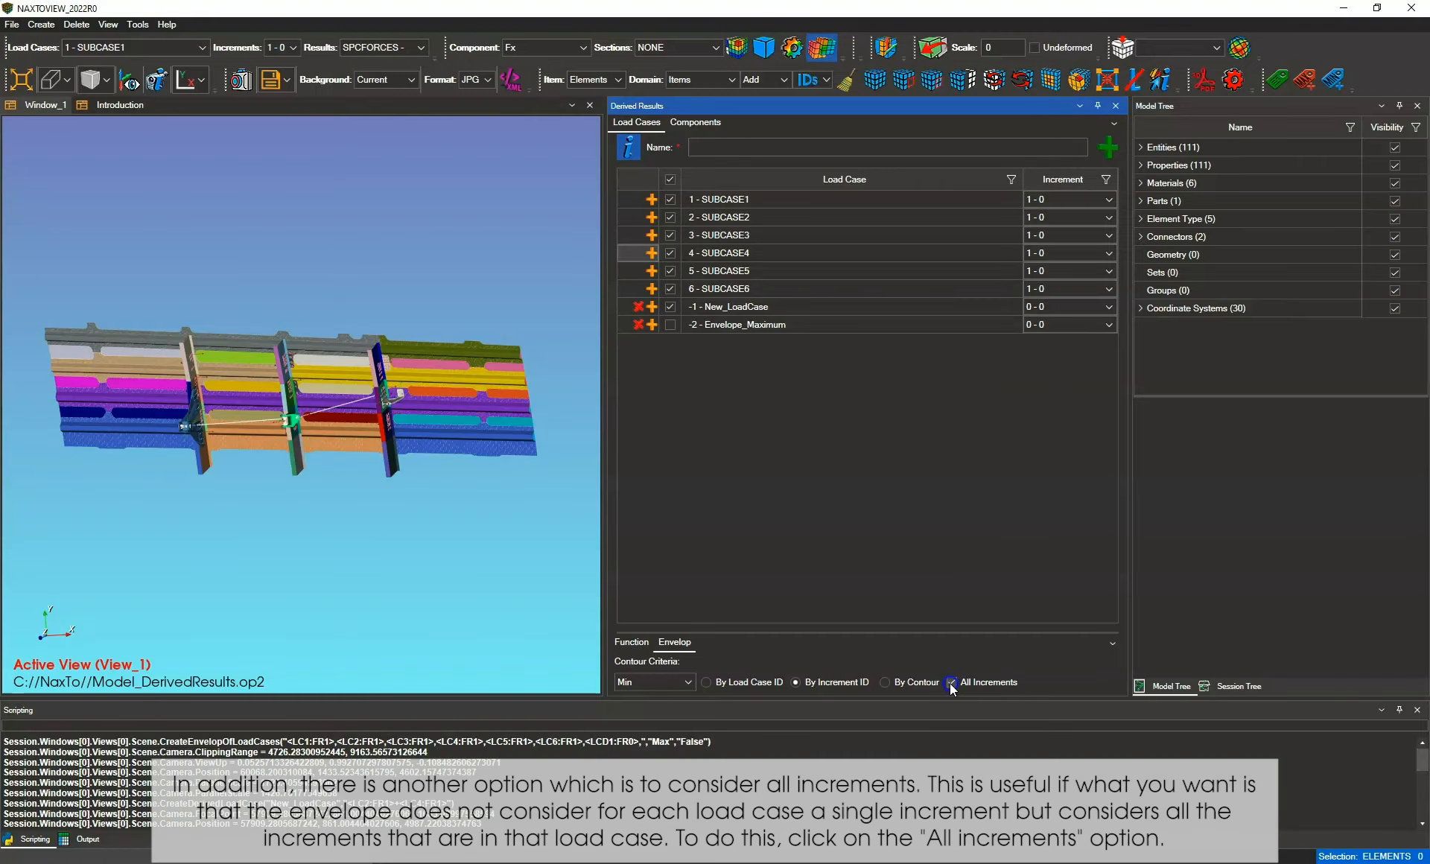
pyautogui.click(951, 681)
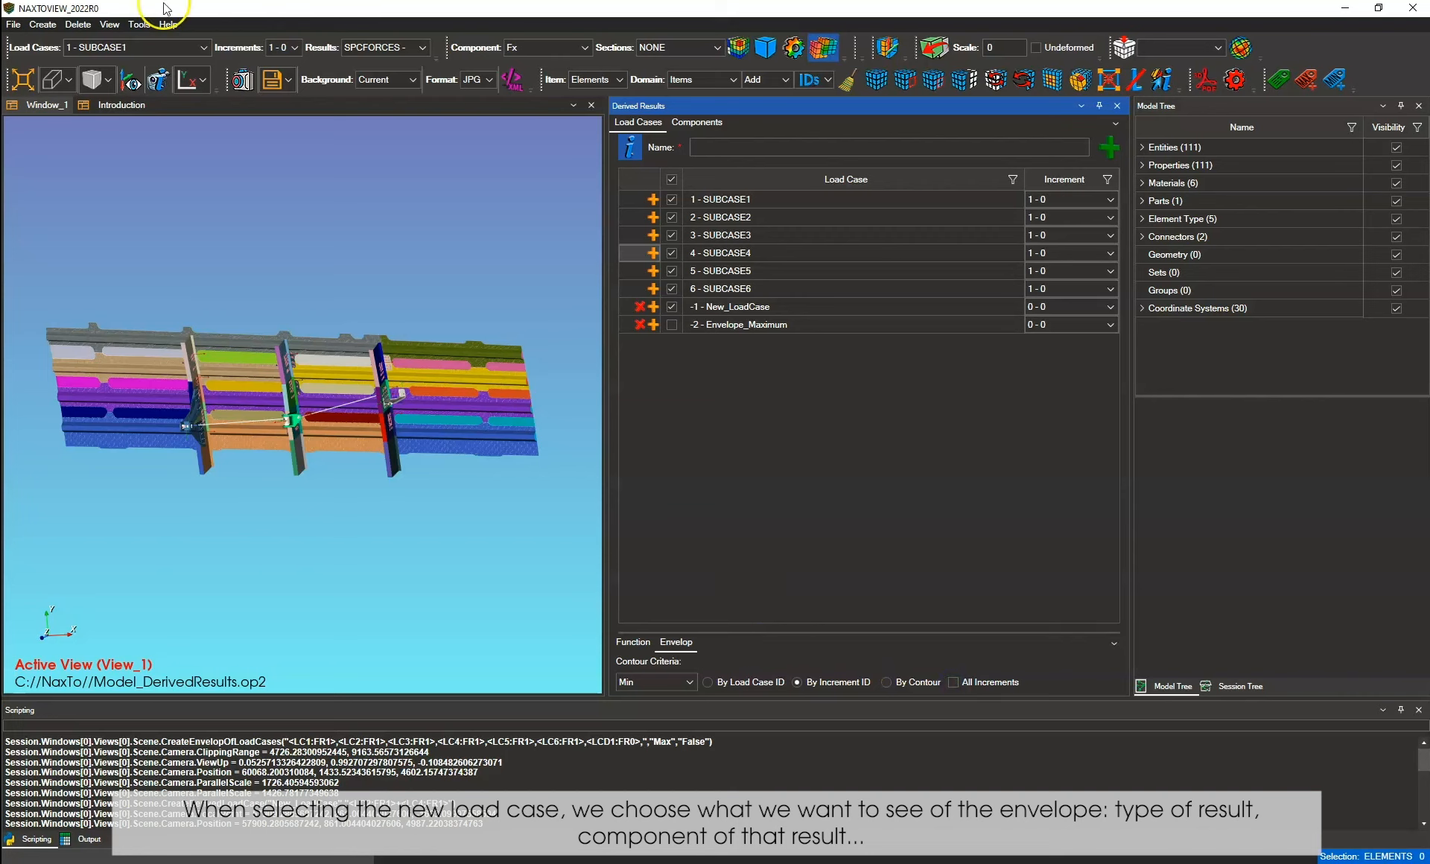
# Set the plotted load case to -2 - Envelope_Maximum and the result type to STRESSES.
pyautogui.click(157, 48)
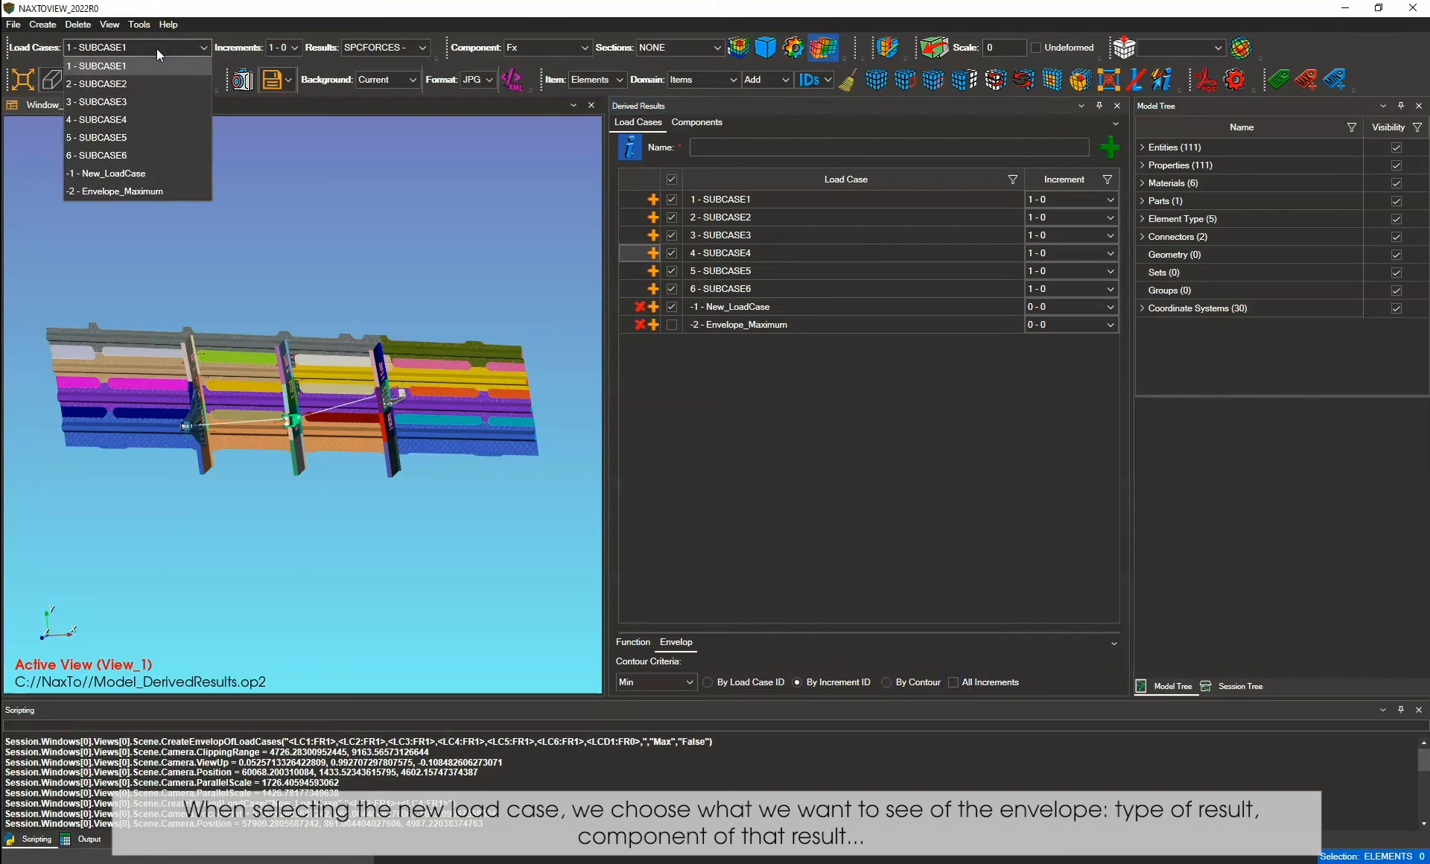
pyautogui.click(153, 192)
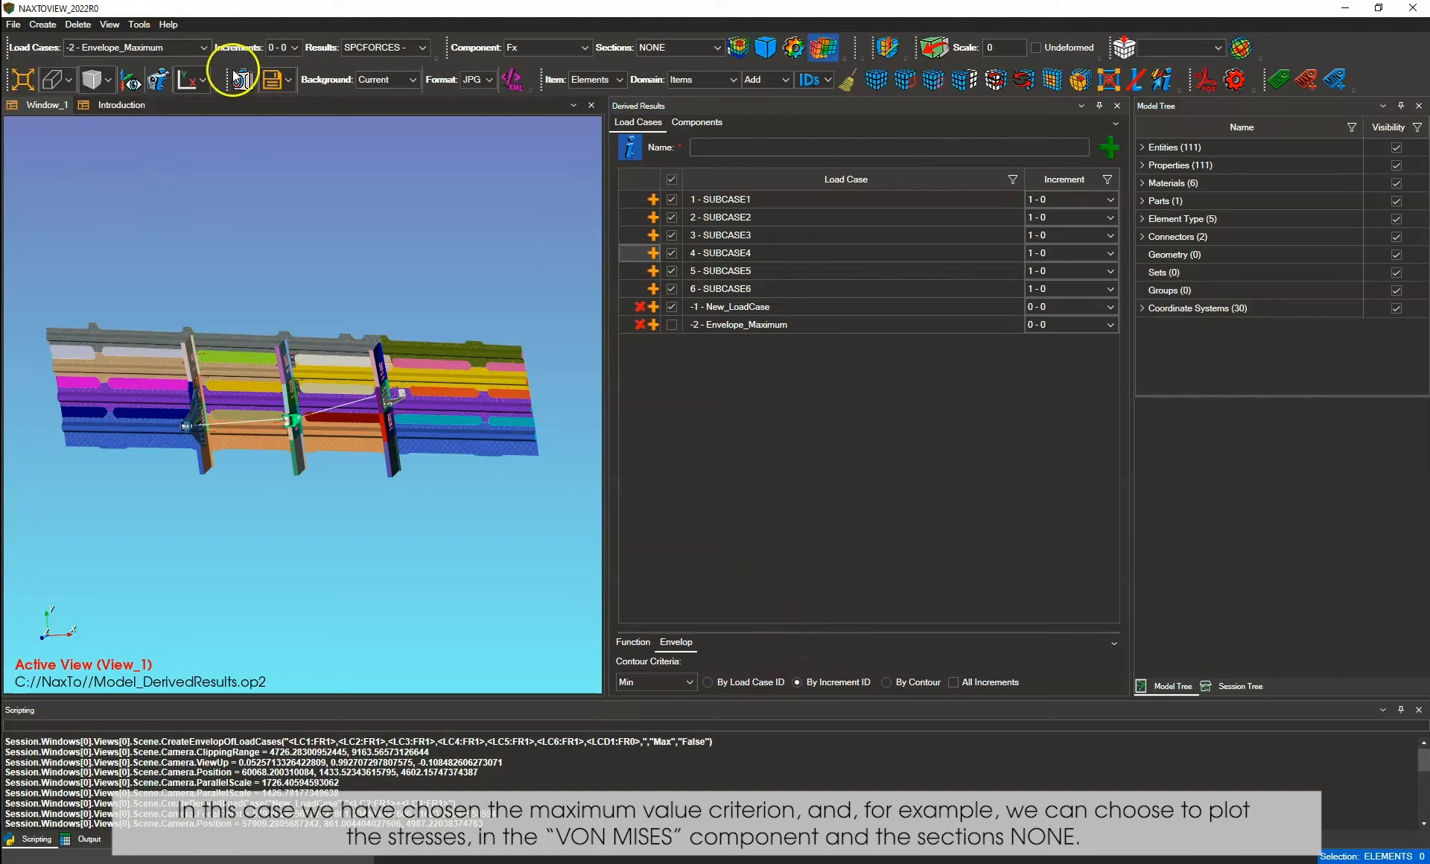
pyautogui.click(289, 49)
pyautogui.click(422, 49)
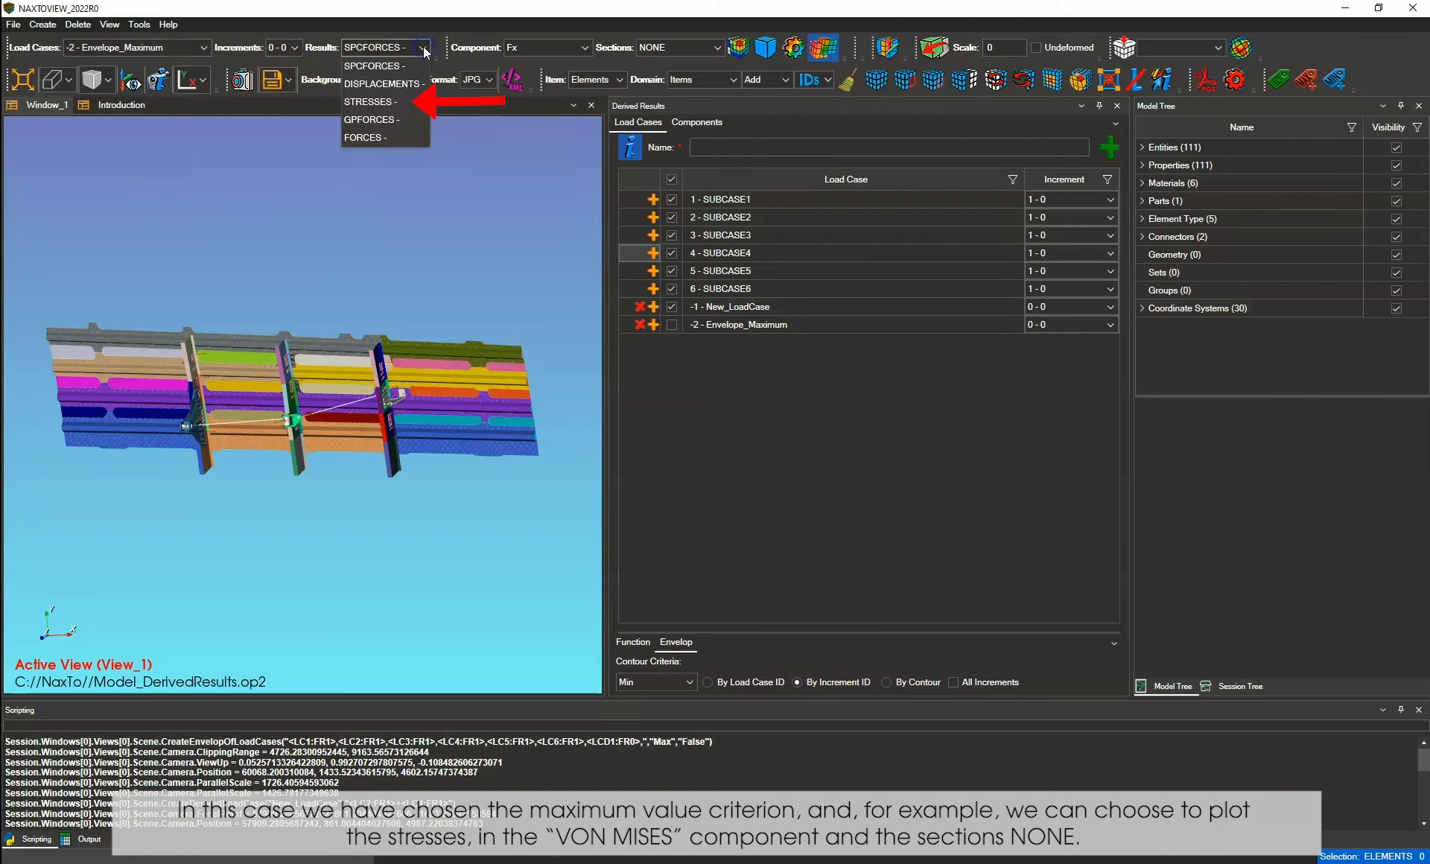
pyautogui.click(394, 101)
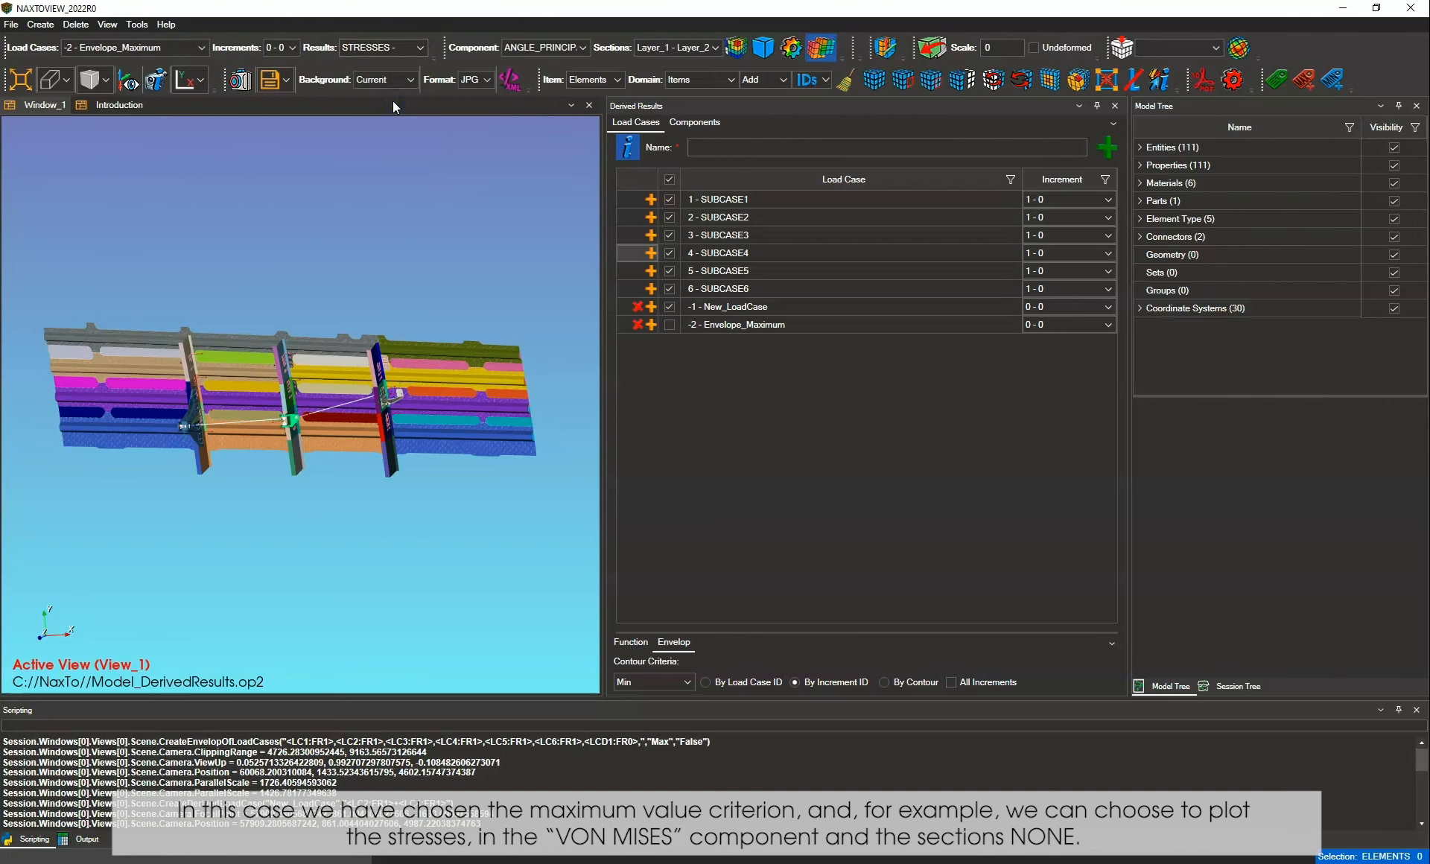
# Plot the stress contour with the VON_MISES component and sections set to NONE.
pyautogui.click(584, 47)
pyautogui.scroll(-3, 560, 117)
pyautogui.click(544, 209)
pyautogui.click(699, 50)
pyautogui.click(695, 33)
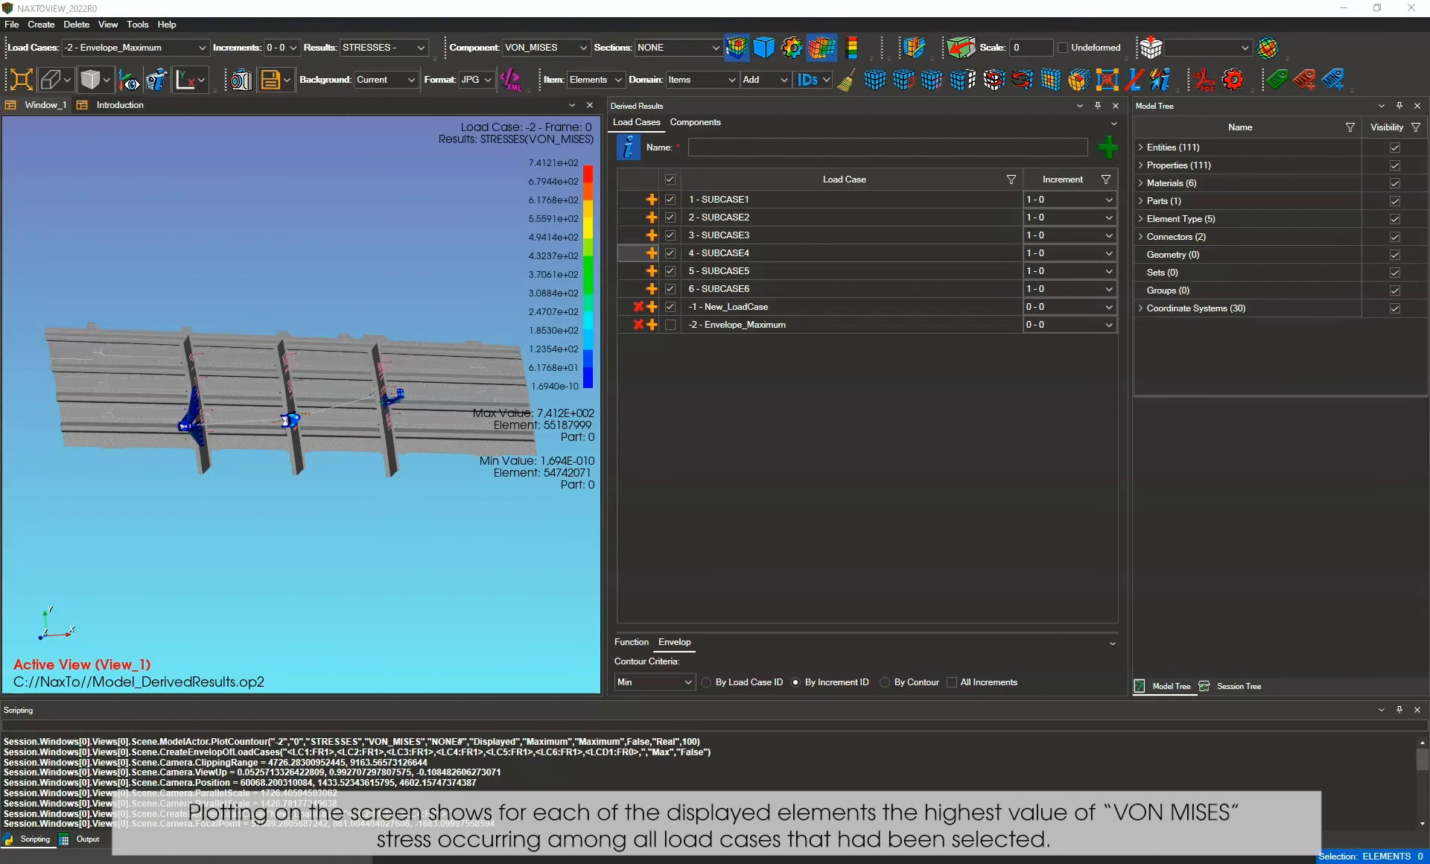
# Examine the Von Mises stress contour on the coloured fittings between the panel's frames from close up.
pyautogui.scroll(10, 371, 447)
pyautogui.moveTo(446, 447); pyautogui.dragTo(417, 428, button='middle')
pyautogui.scroll(-3, 140, 398)
pyautogui.moveTo(165, 425); pyautogui.dragTo(392, 439, button='middle')
pyautogui.scroll(4, 392, 440)
pyautogui.scroll(-2, 144, 397)
pyautogui.moveTo(144, 396); pyautogui.dragTo(524, 450, button='middle')
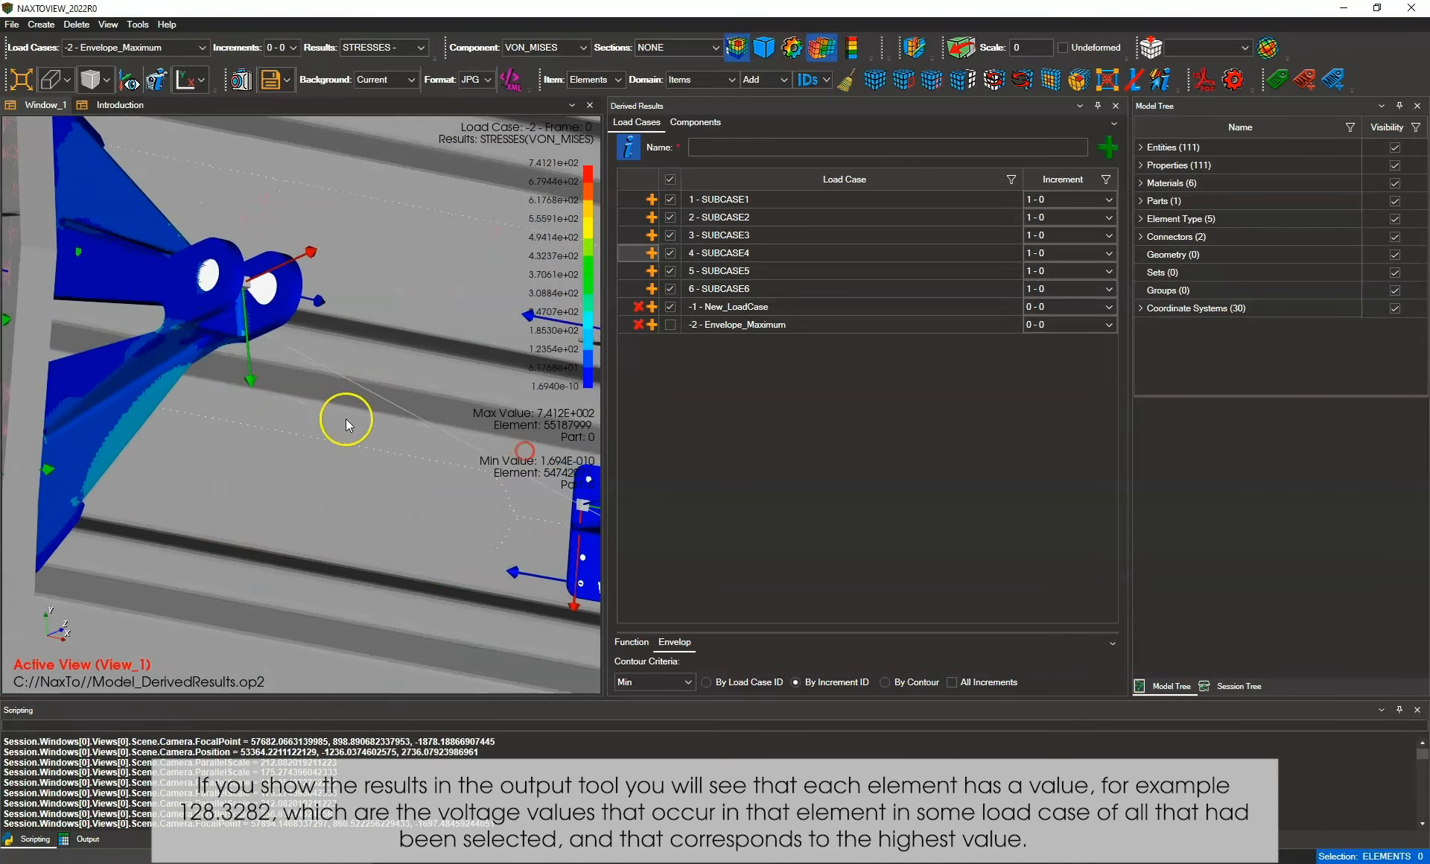
pyautogui.scroll(-5, 334, 413)
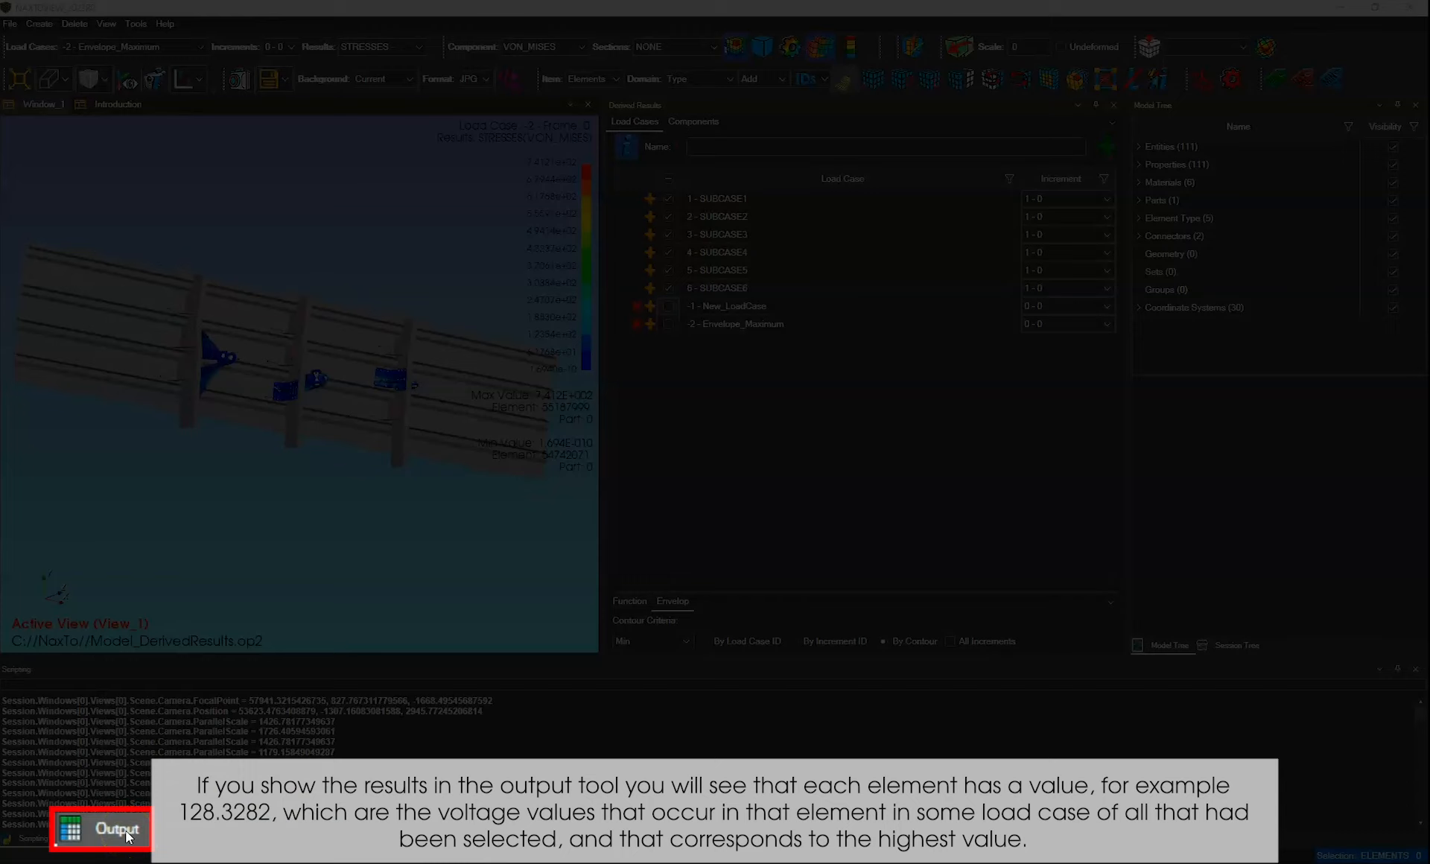
# Select the fittings' elements using the Type domain and list their contour values in the output table.
pyautogui.click(84, 838)
pyautogui.click(696, 79)
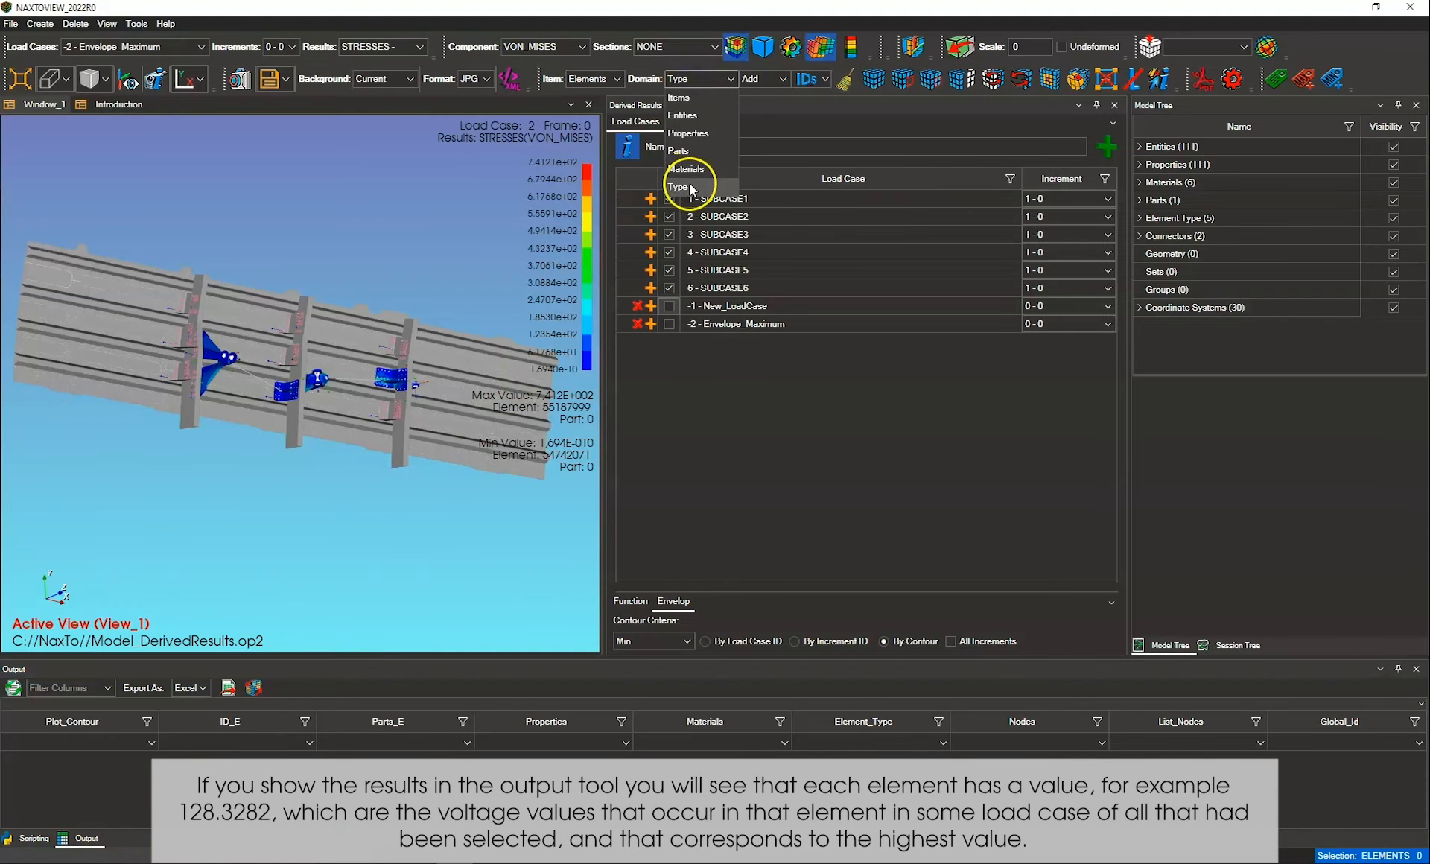
pyautogui.click(689, 185)
pyautogui.scroll(4, 231, 403)
pyautogui.moveTo(231, 403); pyautogui.dragTo(376, 469, button='middle')
pyautogui.scroll(-4, 249, 409)
pyautogui.click(252, 406)
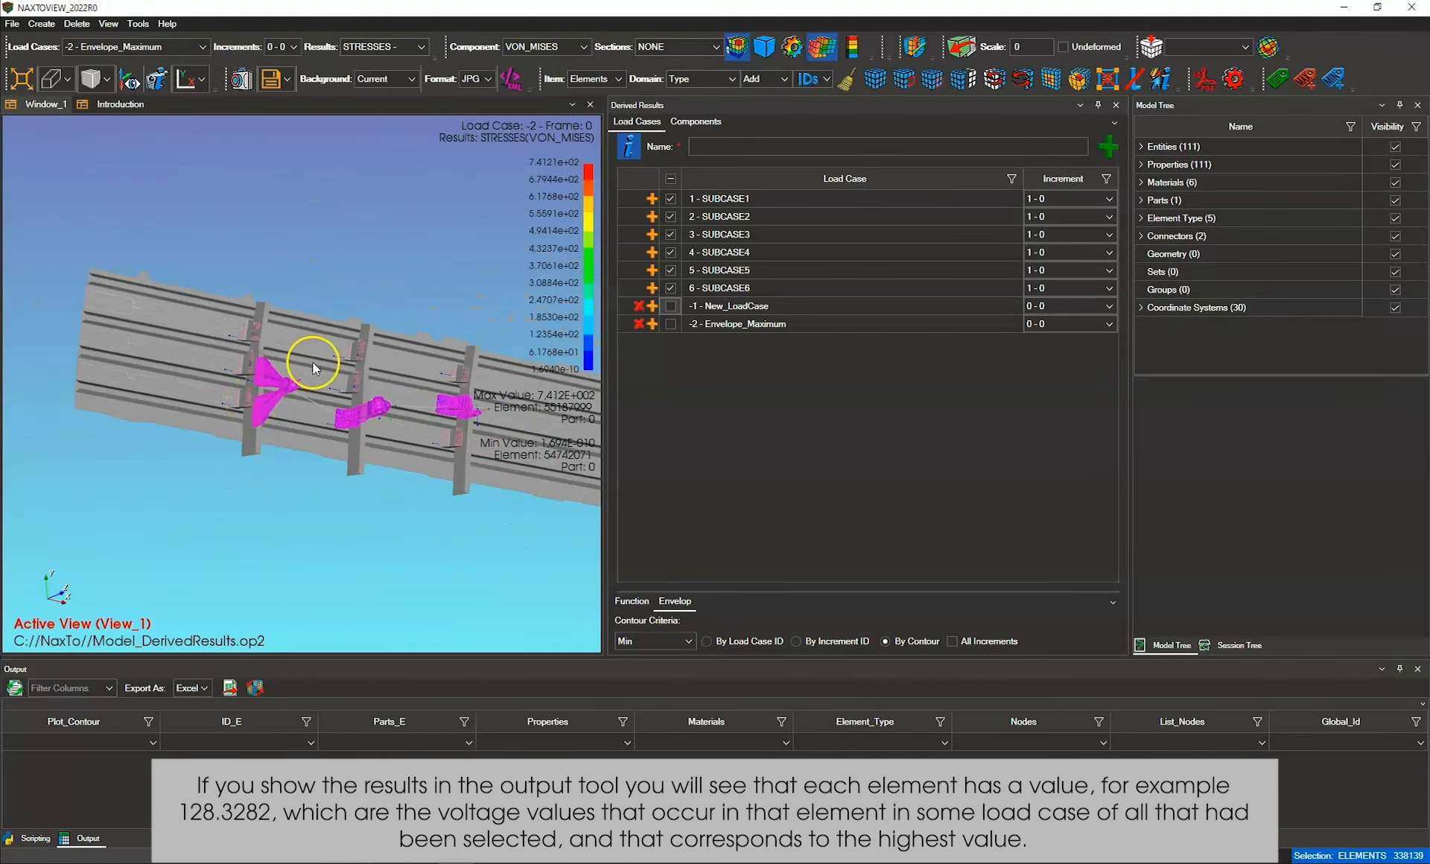
pyautogui.click(14, 687)
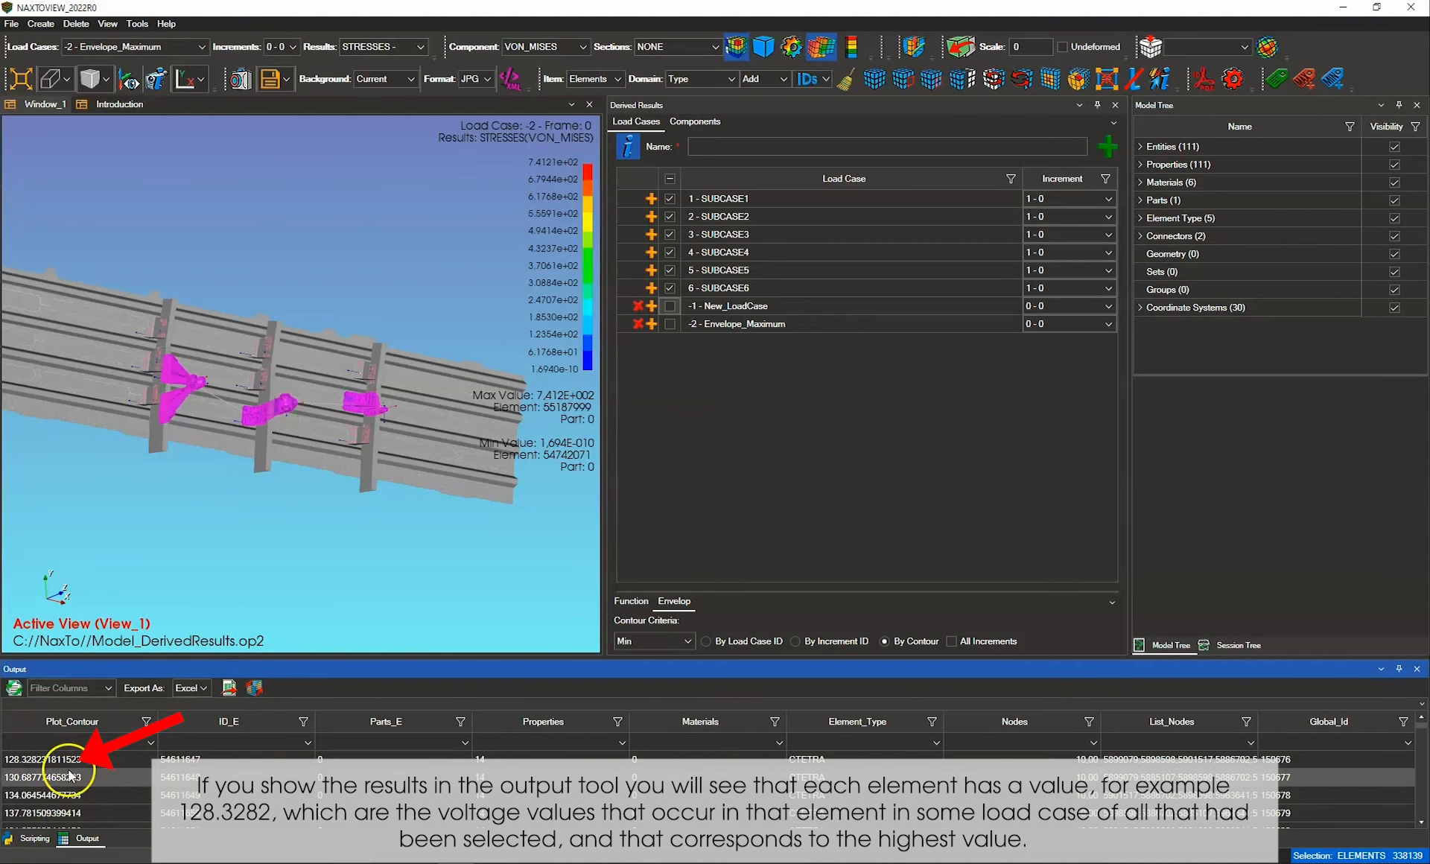
pyautogui.scroll(-2, 69, 779)
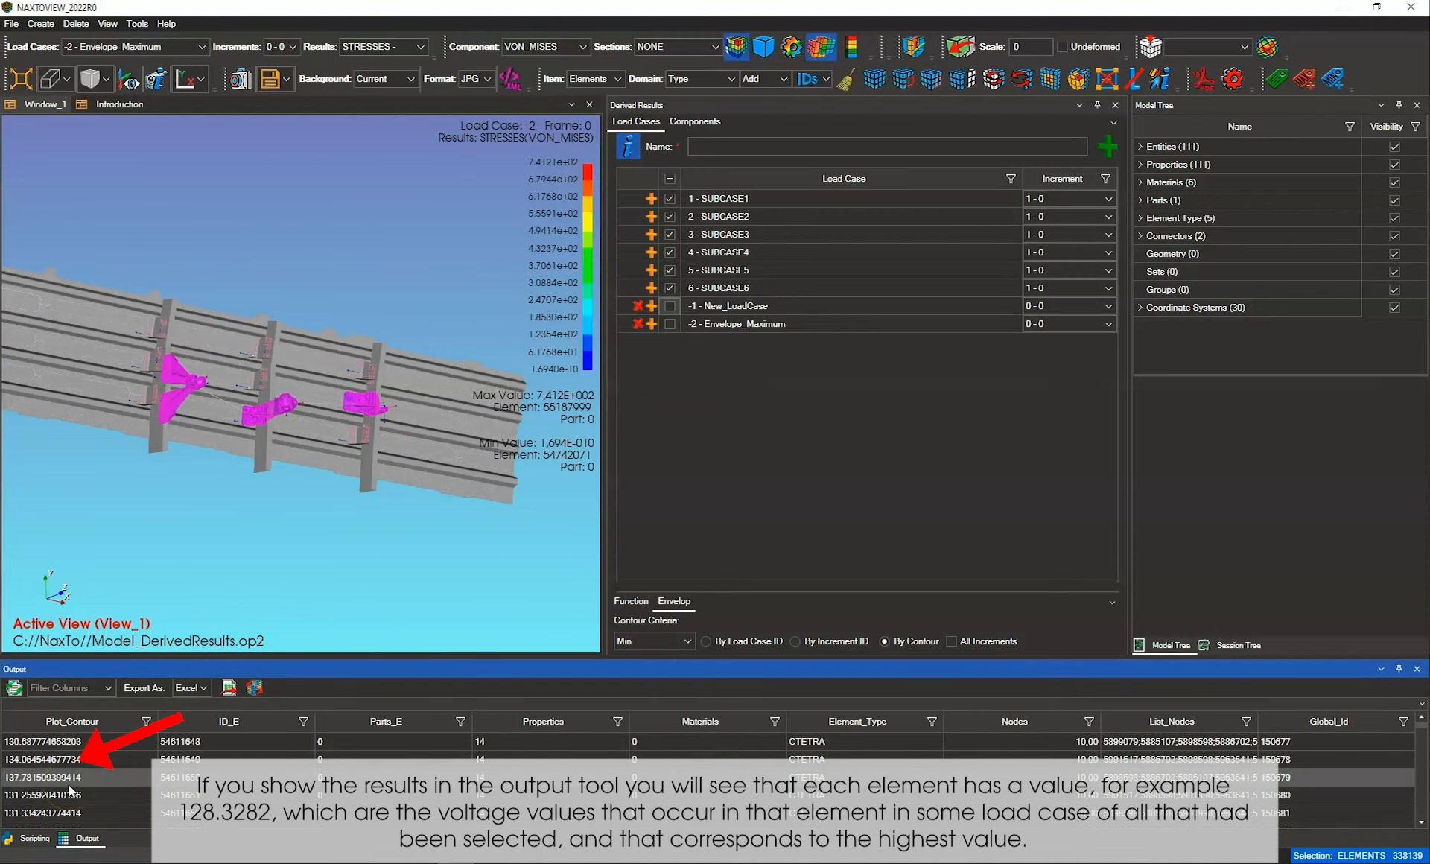
pyautogui.scroll(2, 74, 768)
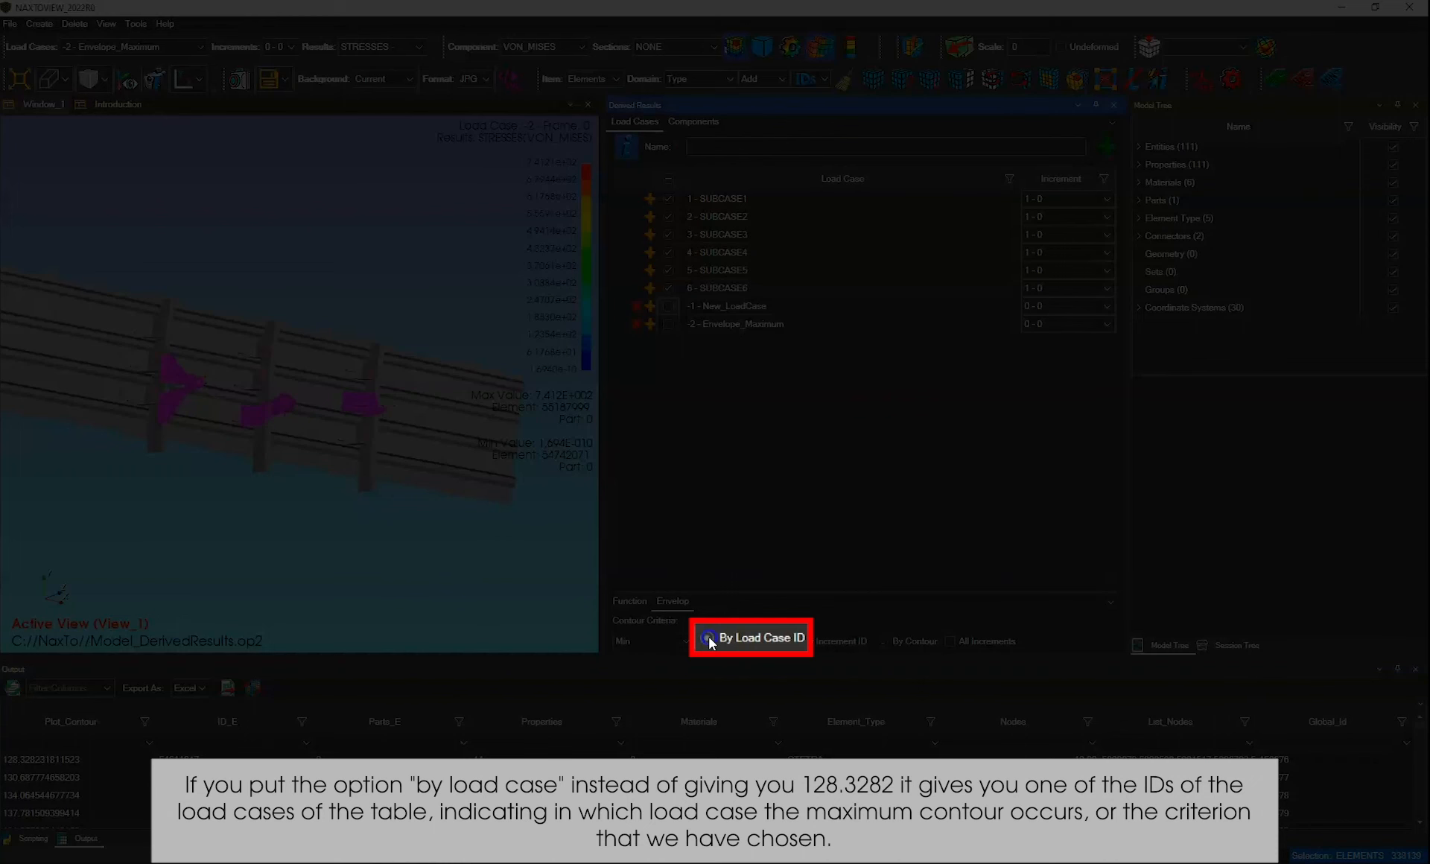
# Create the derived envelope load case Envelope_IDLoadCase from SUBCASE1 to SUBCASE6, using the Max criterion by load case ID.
pyautogui.click(707, 641)
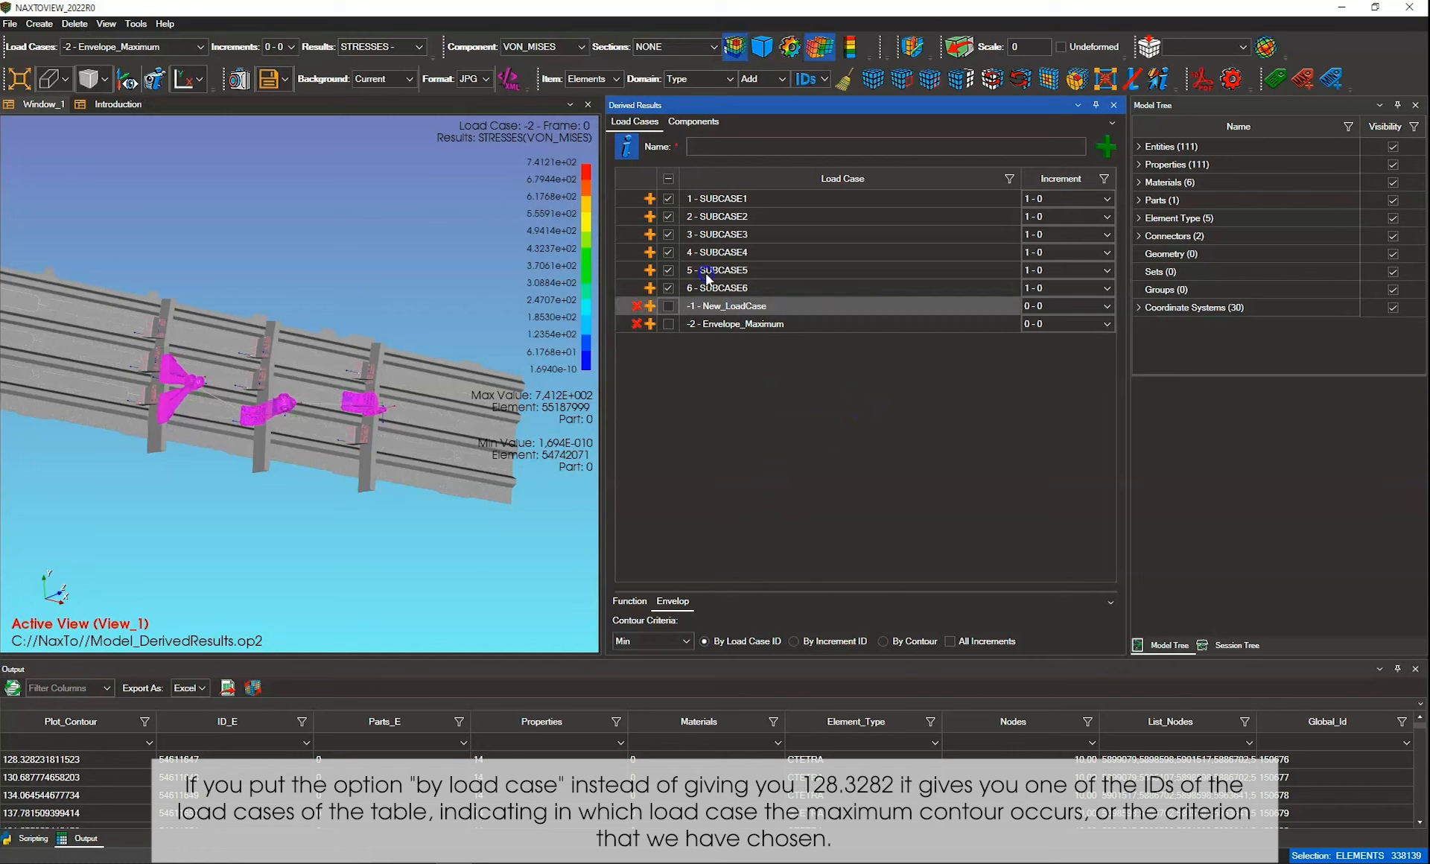
pyautogui.click(761, 147)
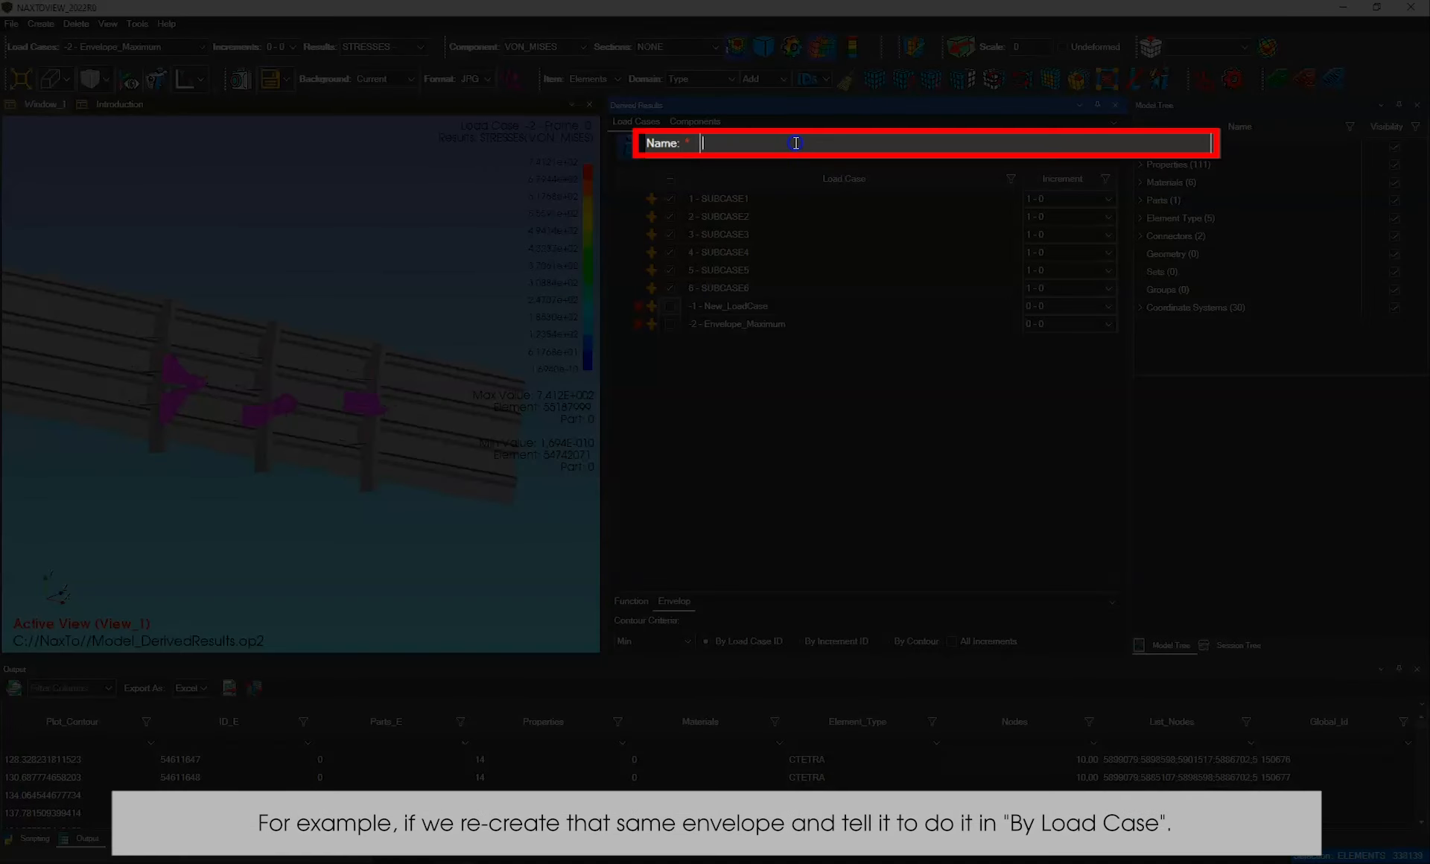
pyautogui.write('Envelope_I')
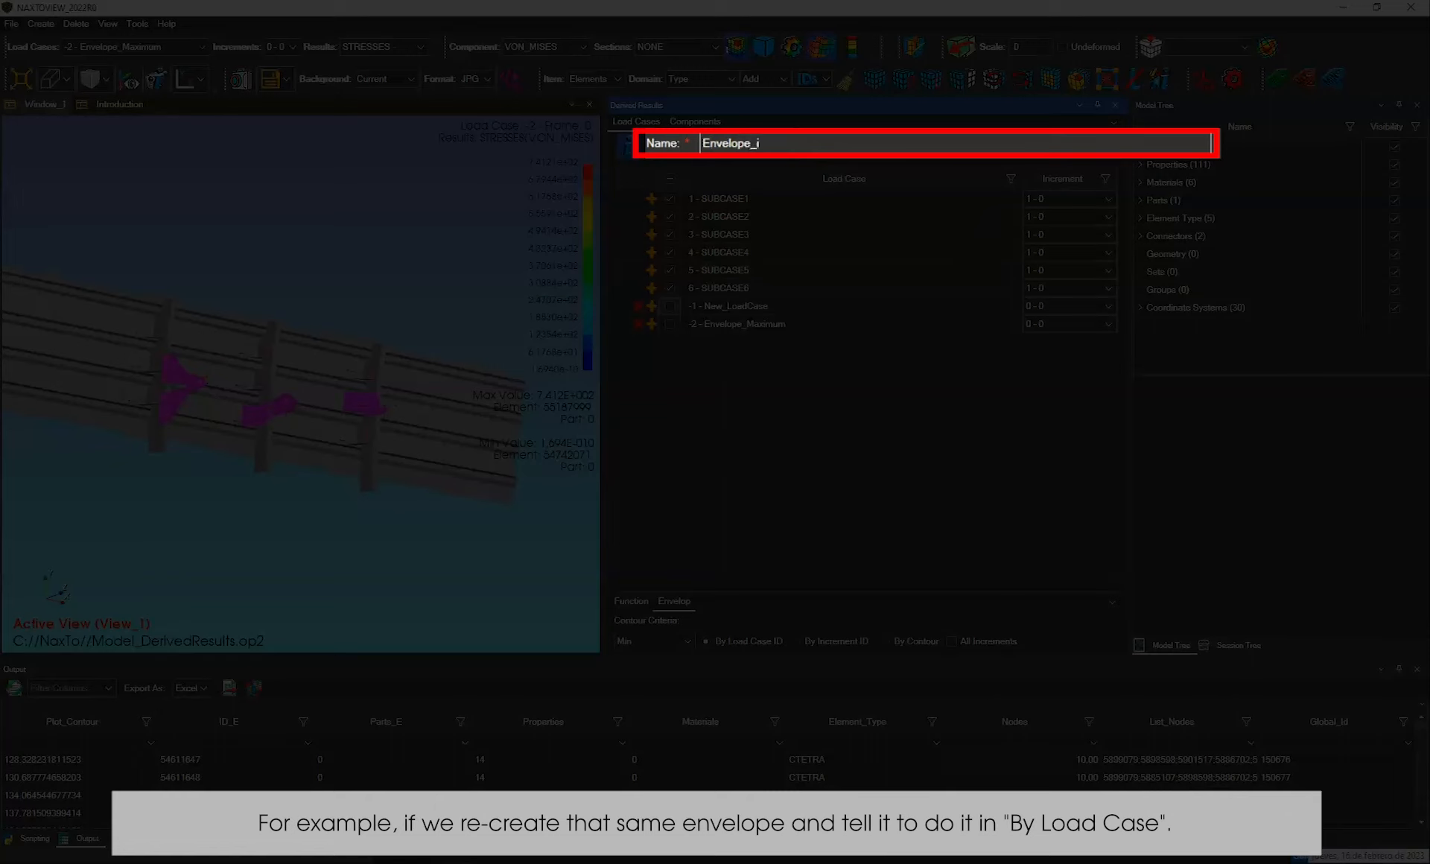
pyautogui.write('DLoadCase')
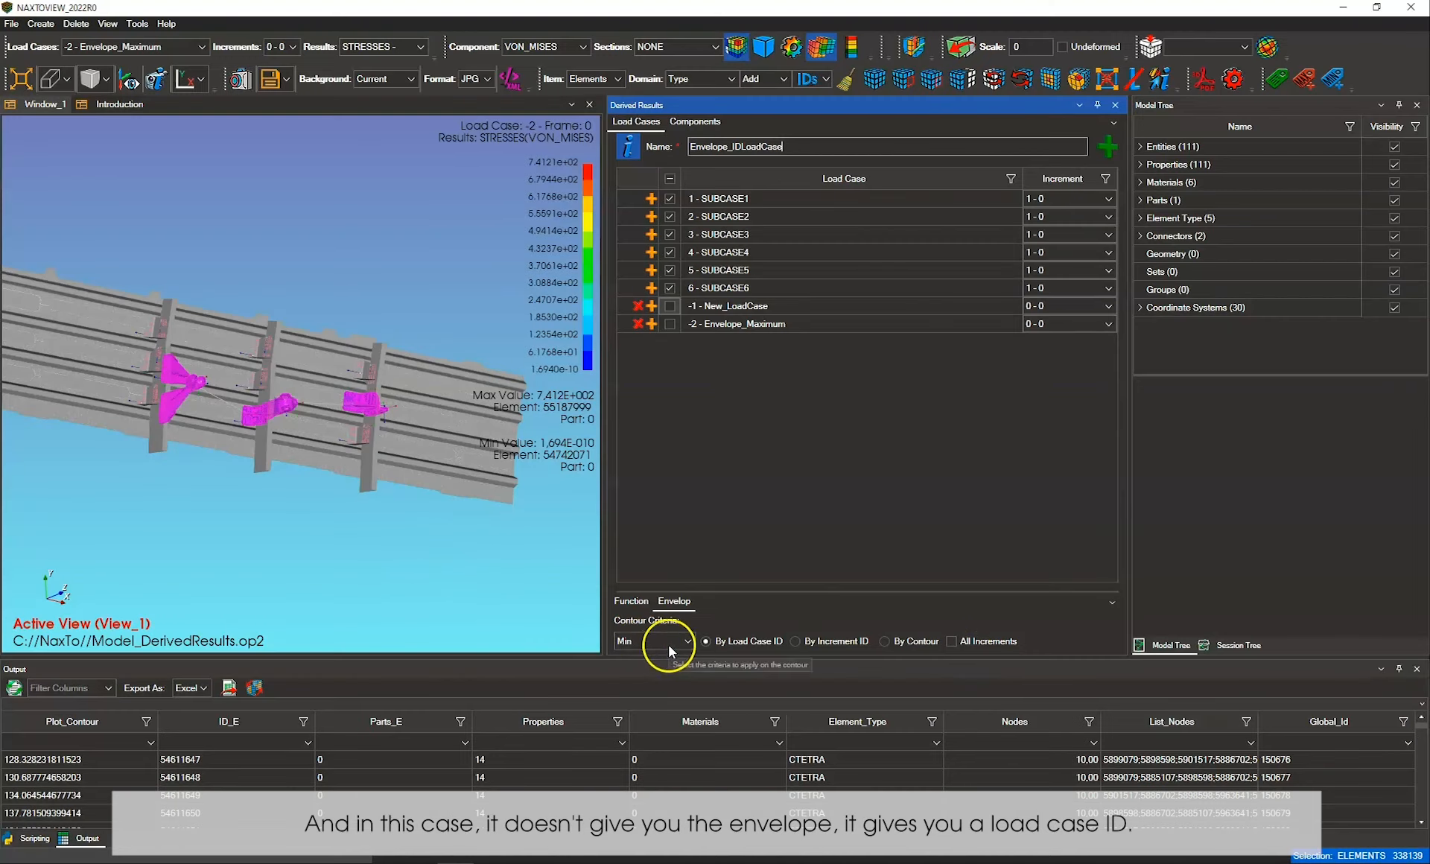
pyautogui.click(669, 644)
pyautogui.click(651, 675)
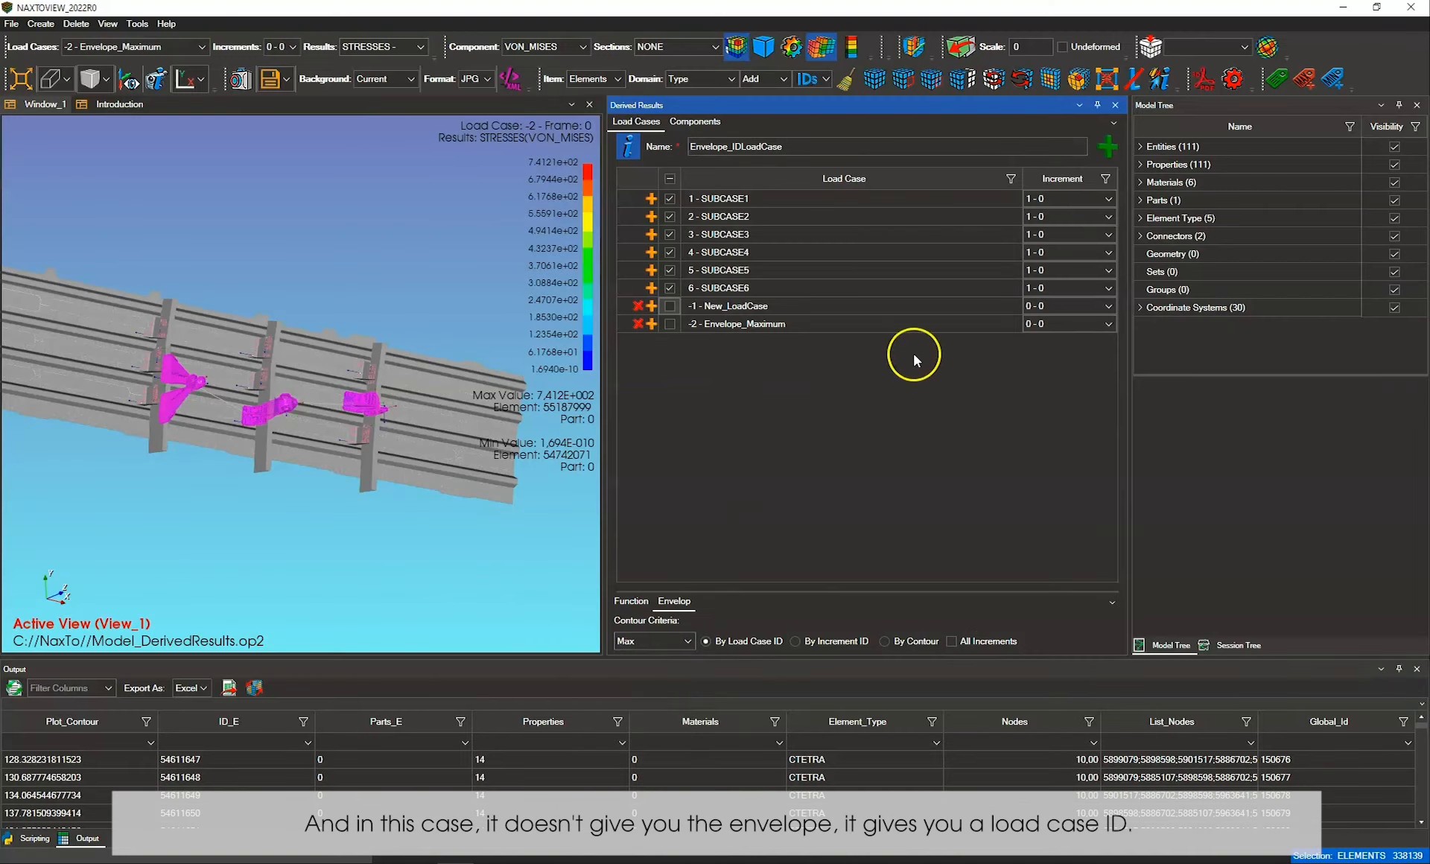
pyautogui.click(1111, 145)
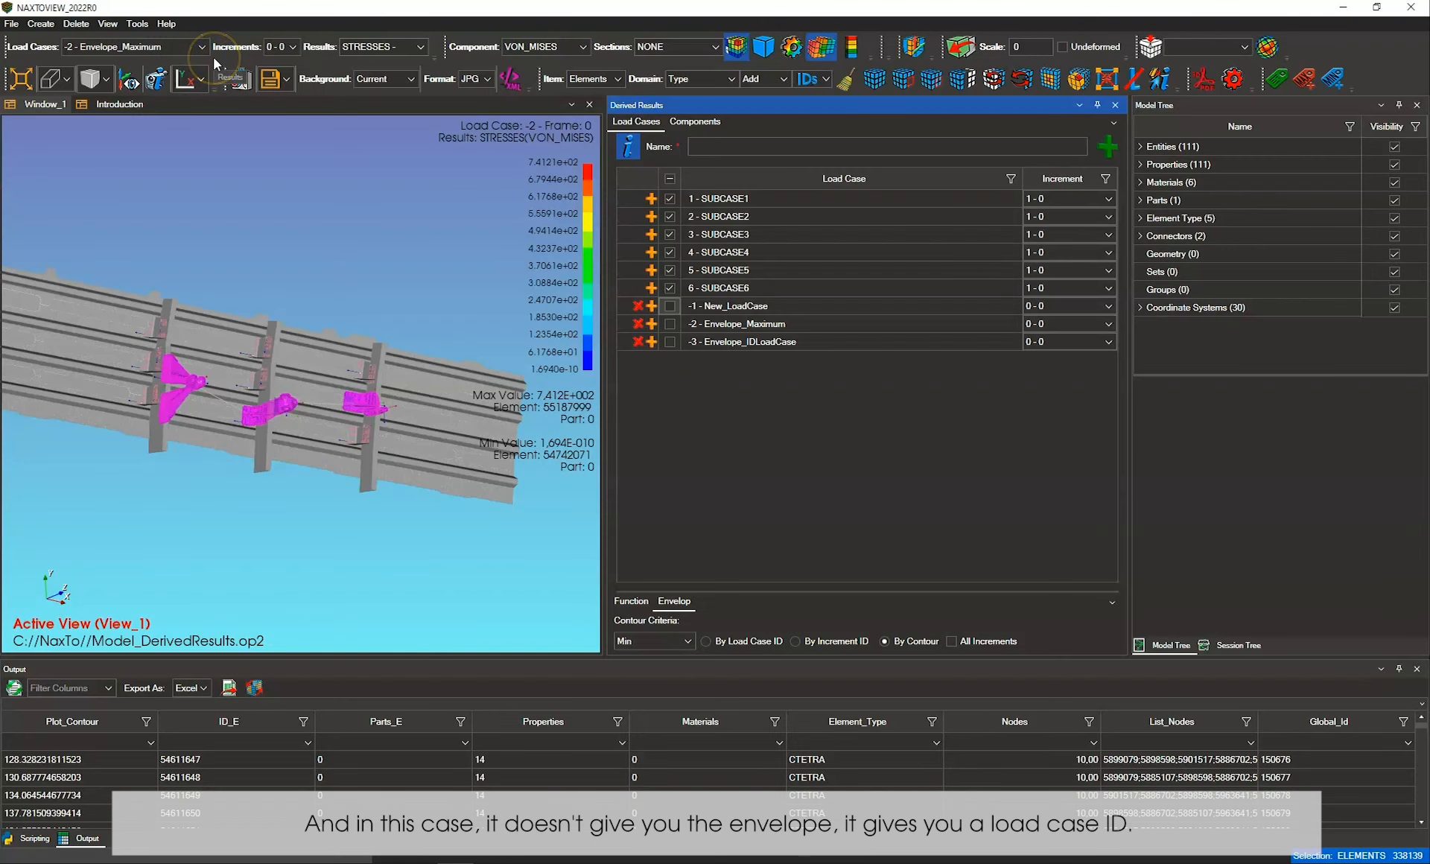
# Plot the Von Mises stress contour for -3 - Envelope_IDLoadCase and refresh the output table with its element values.
pyautogui.click(194, 46)
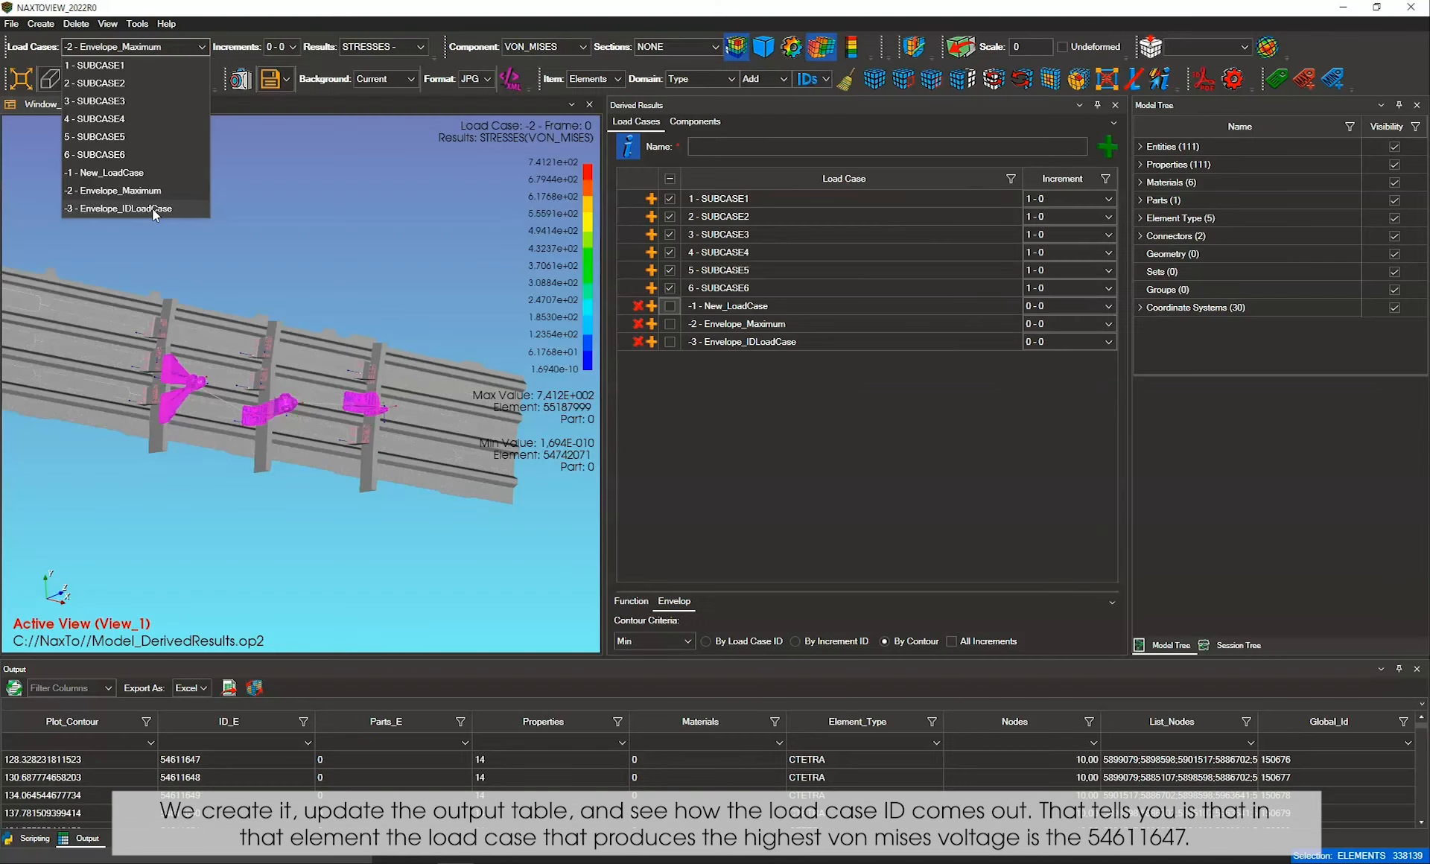
pyautogui.click(179, 208)
pyautogui.click(736, 48)
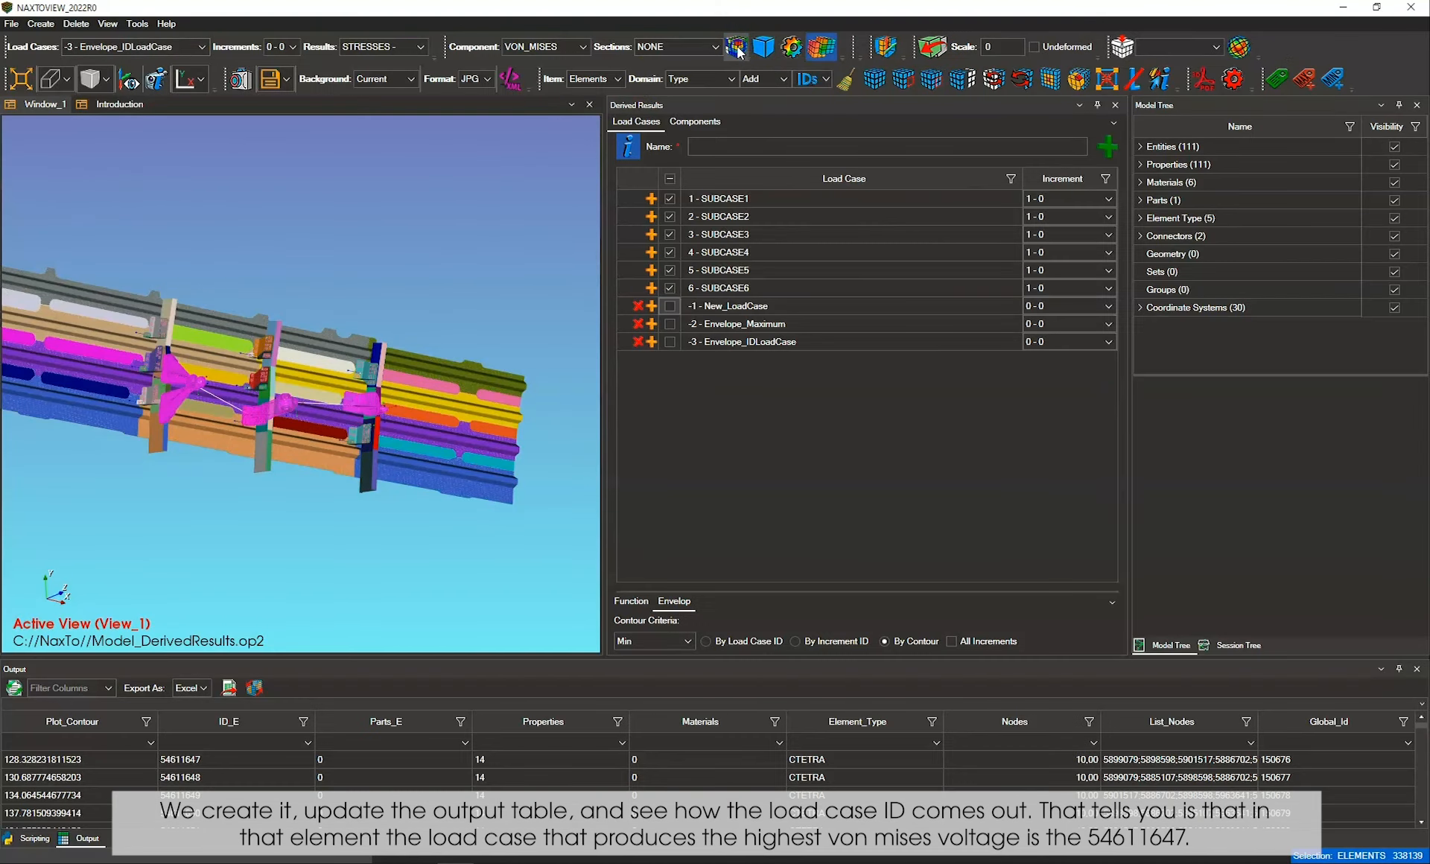
pyautogui.click(14, 687)
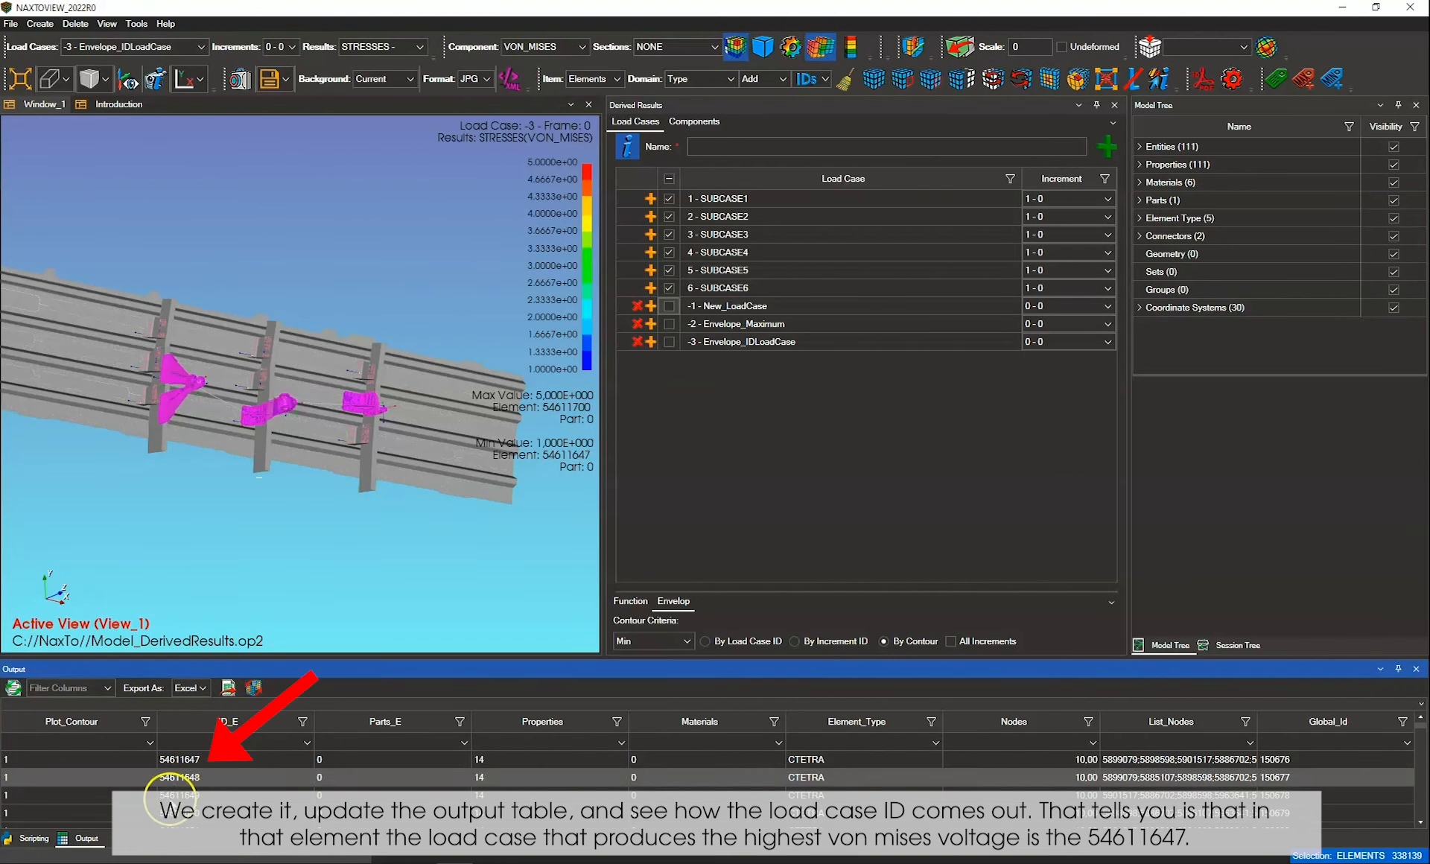
pyautogui.scroll(-1, 209, 811)
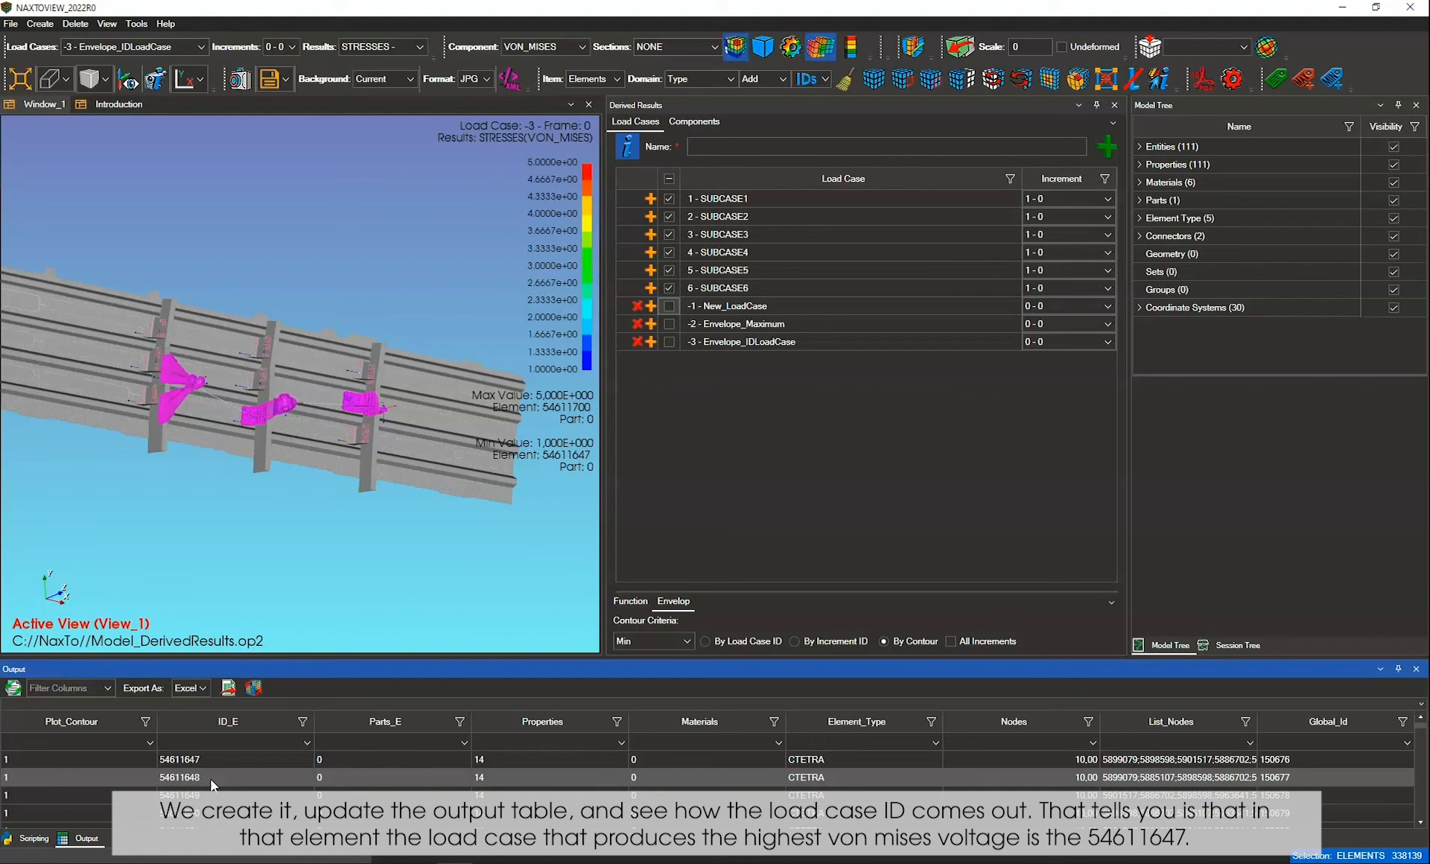
pyautogui.scroll(1, 521, 812)
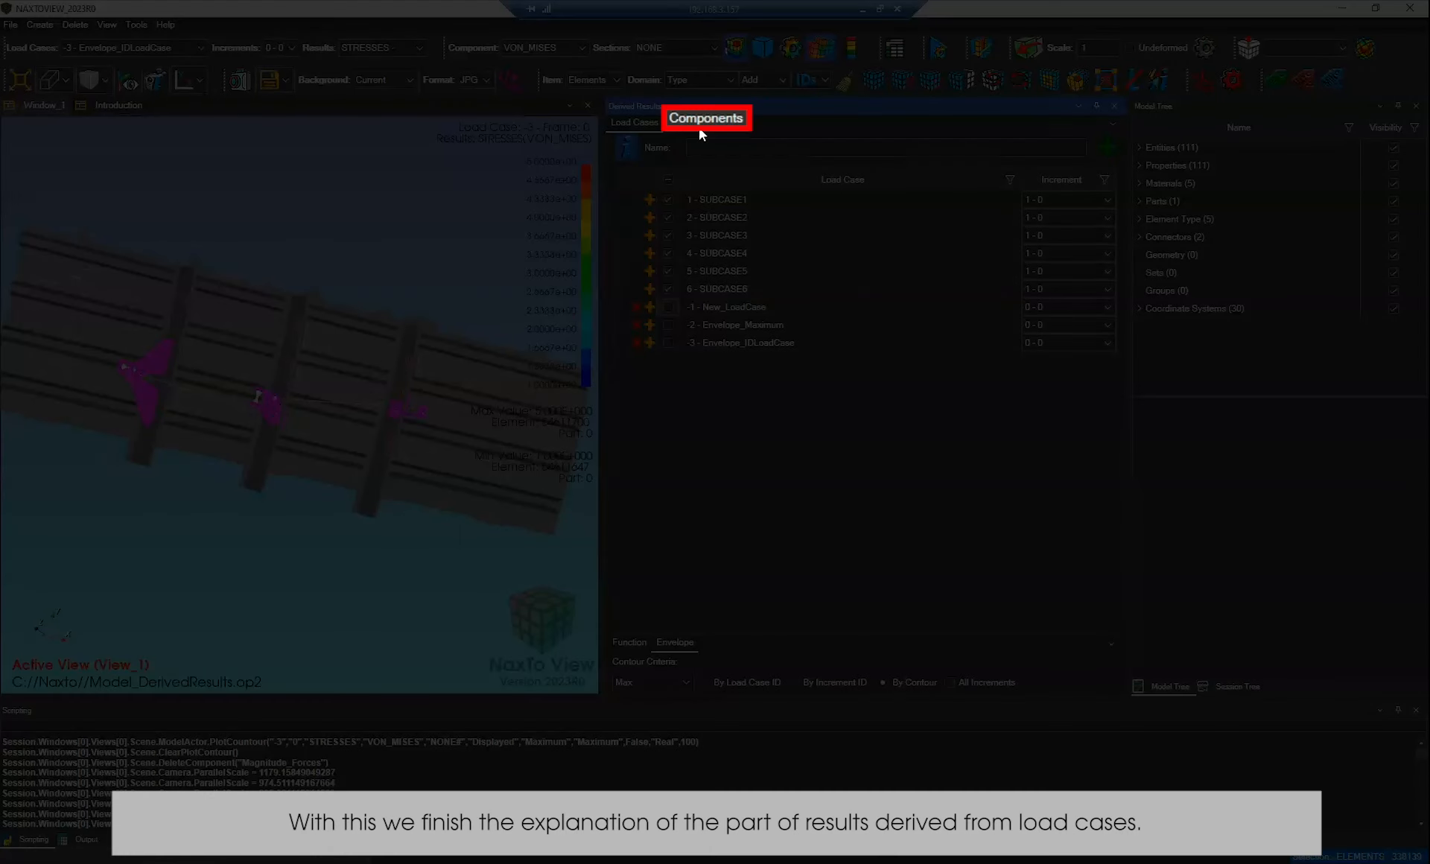
# Start a derived component named Magnitude_Forces within the FORCES results.
pyautogui.click(699, 124)
pyautogui.click(691, 151)
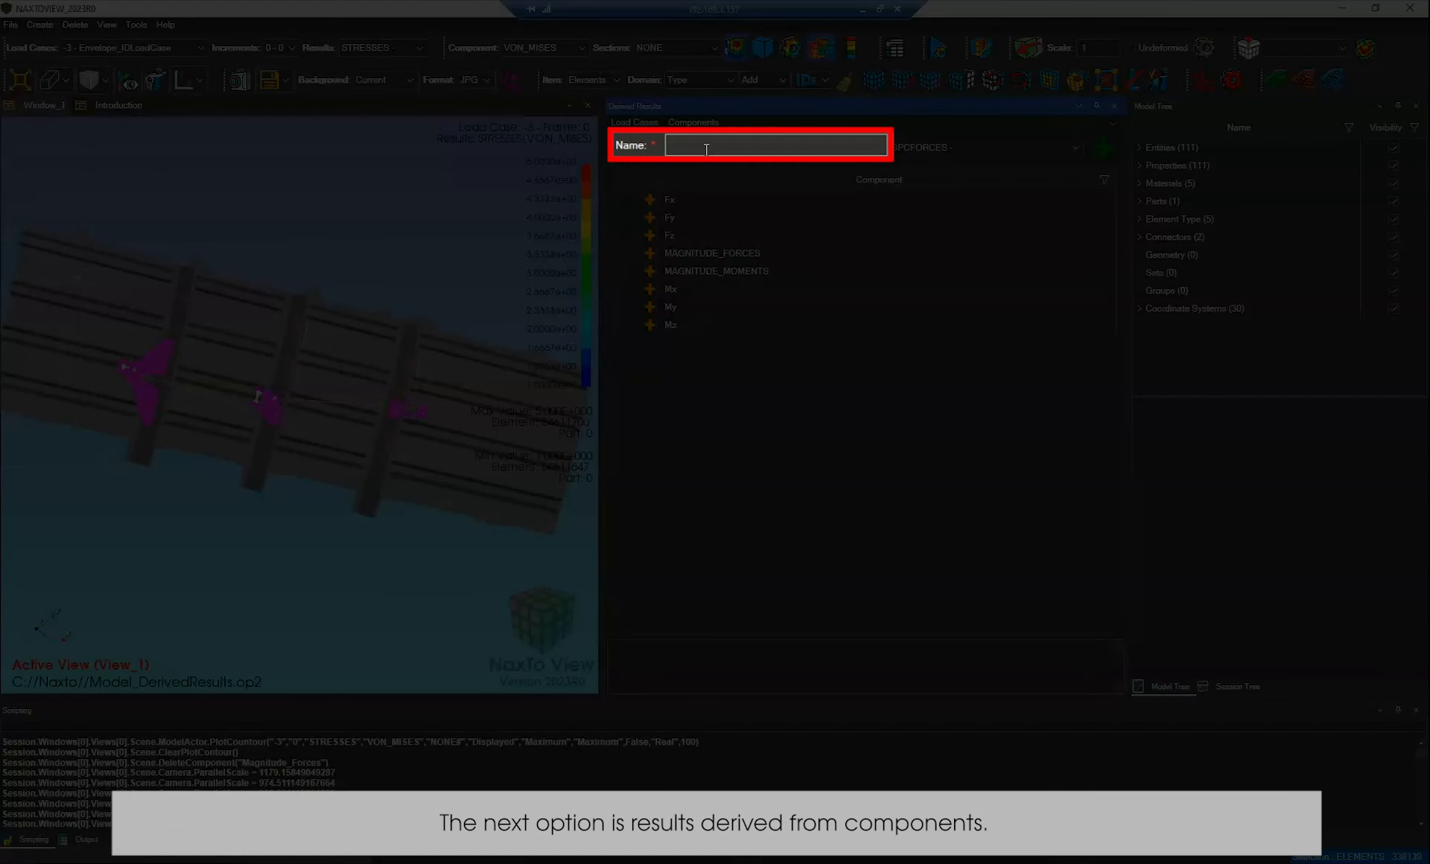
pyautogui.write('Magnitude_Forces')
pyautogui.click(989, 146)
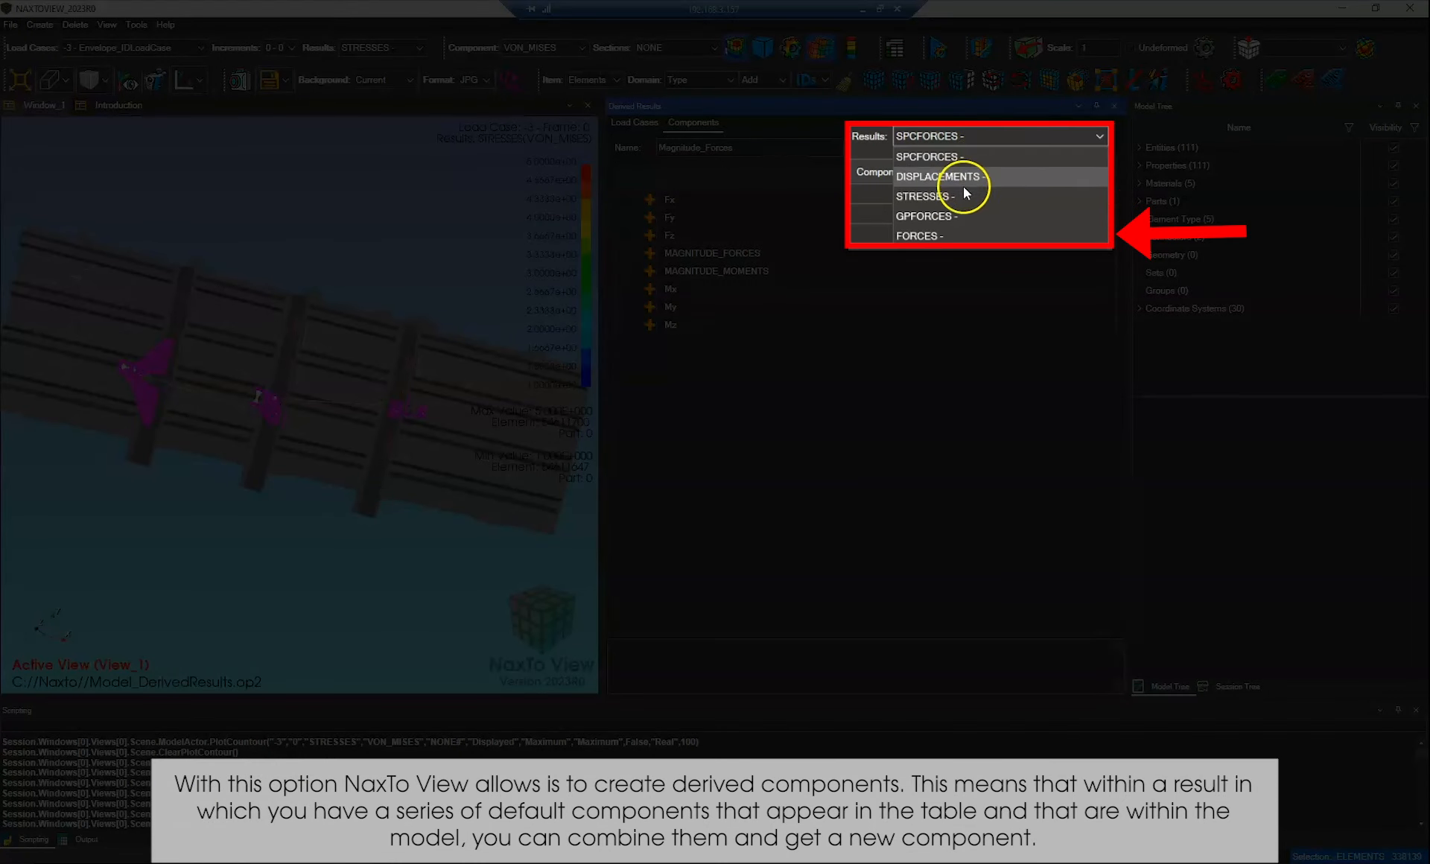
pyautogui.click(951, 237)
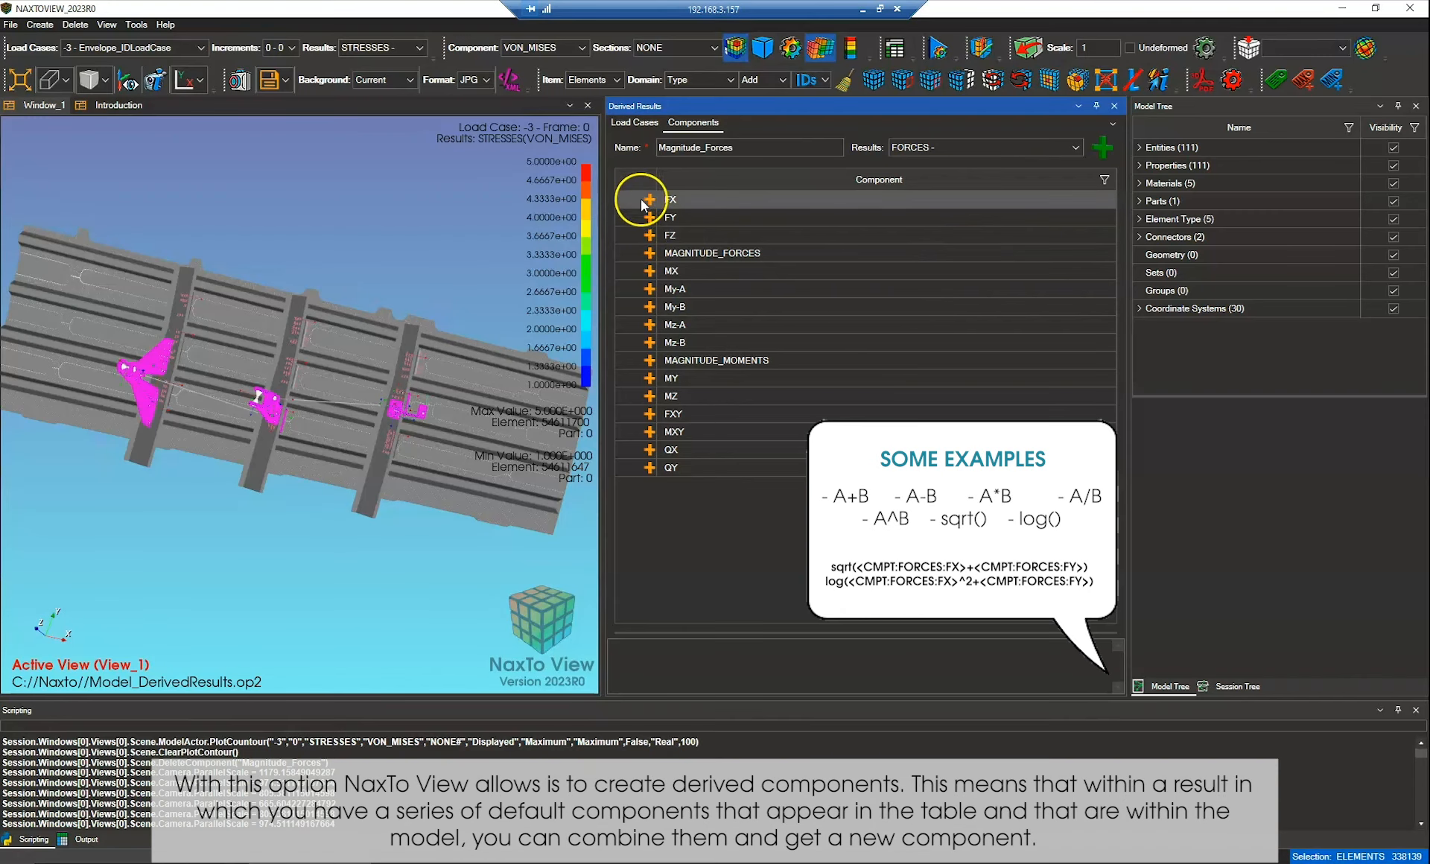
# Define the component's formula as sqrt(<CMPT_FORCES:FX>^2+<CMPT_FORCES:FY>^2) and create the derived component.
pyautogui.click(650, 201)
pyautogui.click(650, 217)
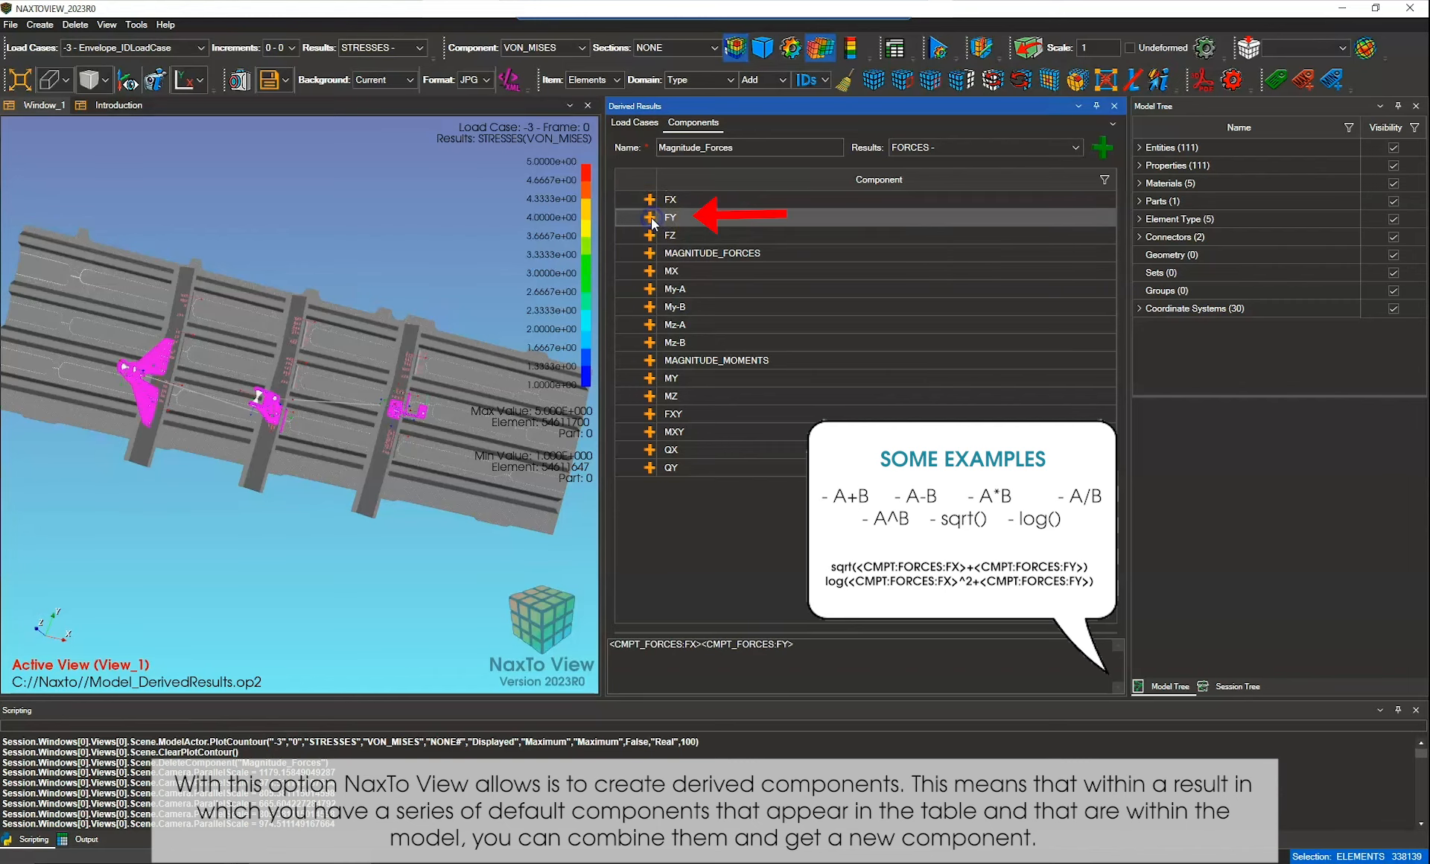
pyautogui.click(612, 645)
pyautogui.write('sqrt(')
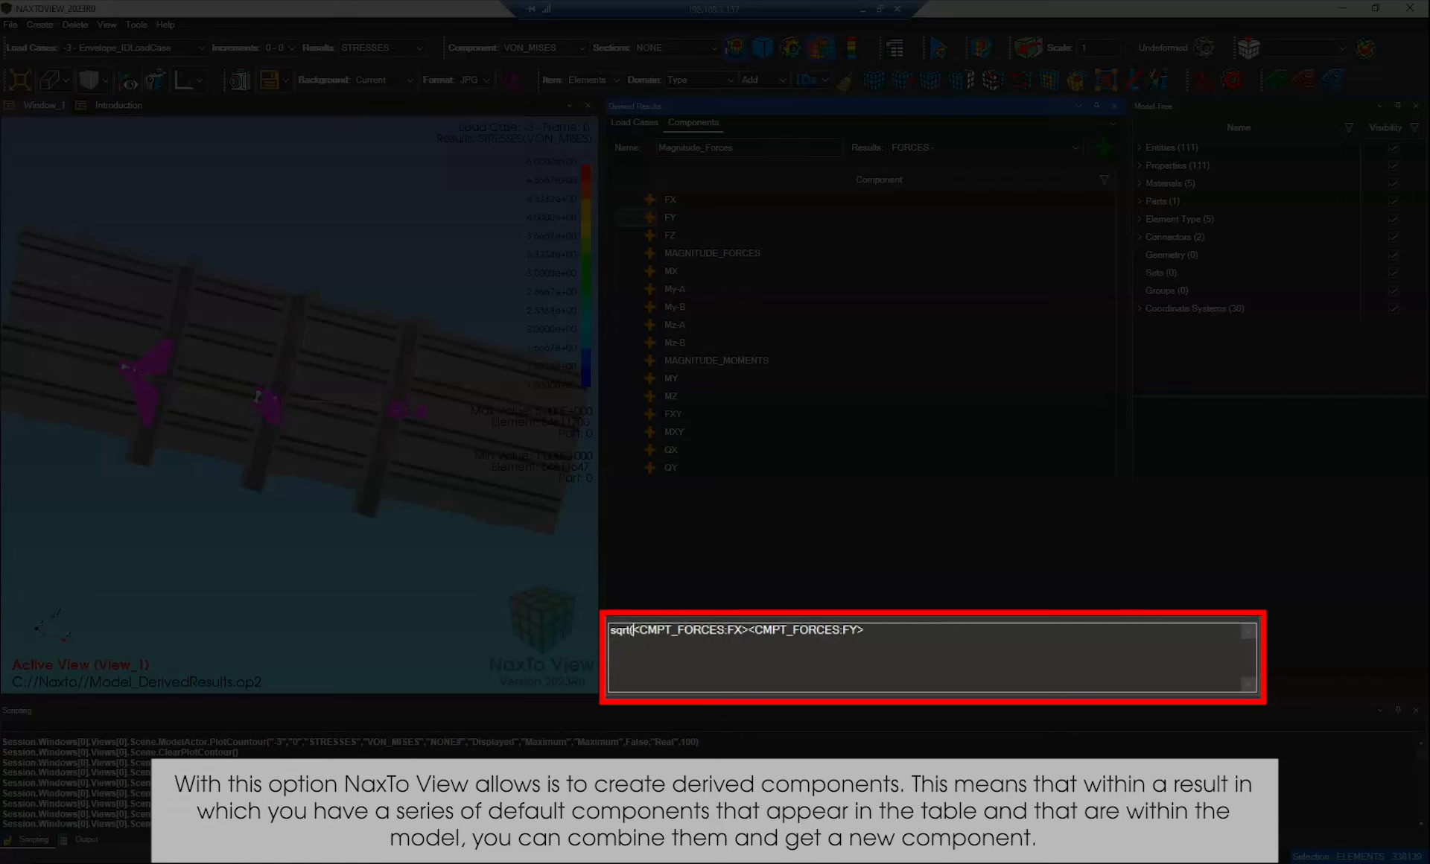
pyautogui.click(748, 630)
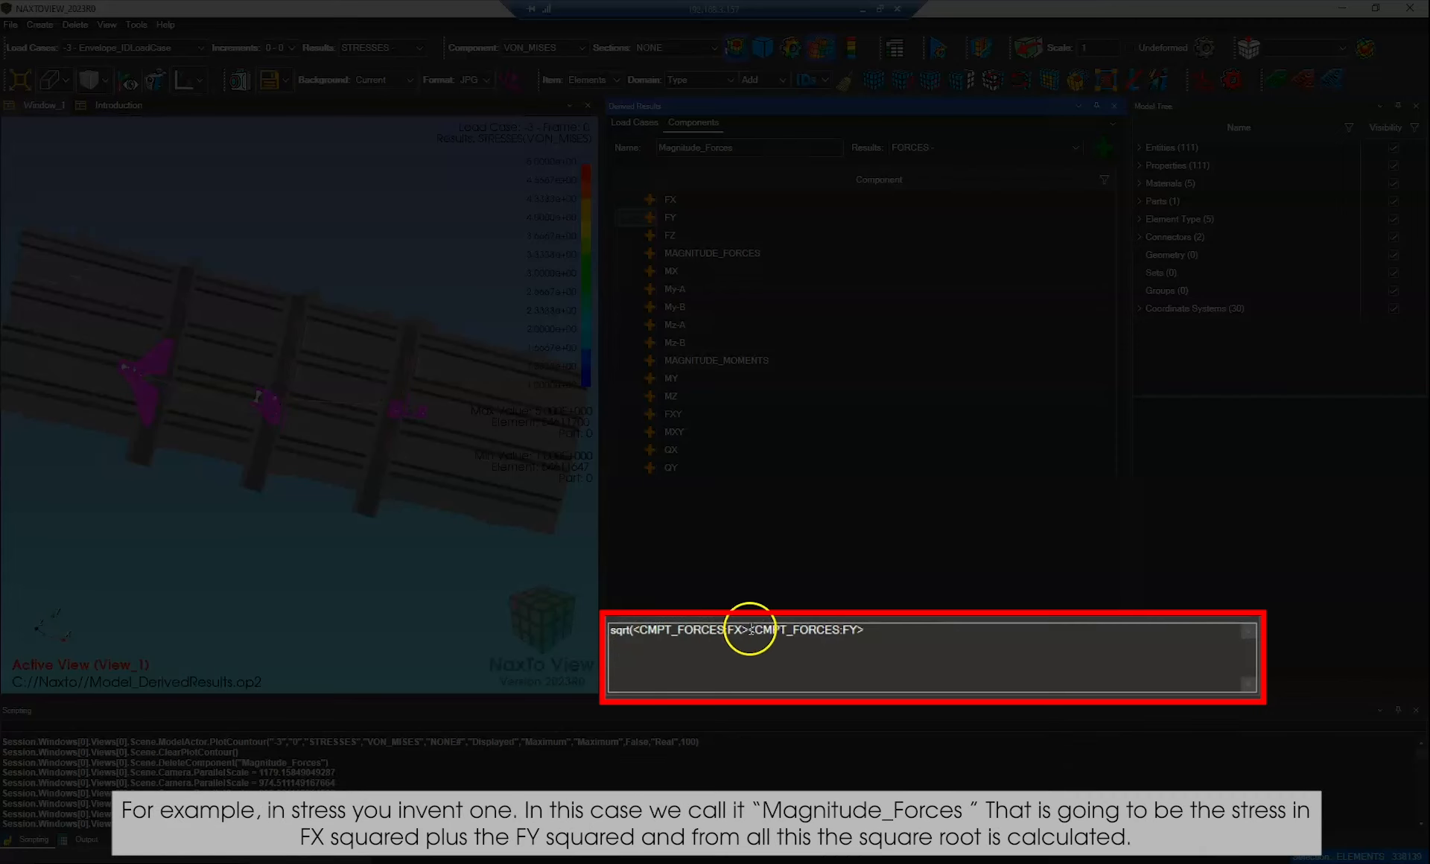
pyautogui.write('^2+')
pyautogui.click(913, 636)
pyautogui.write('^2)')
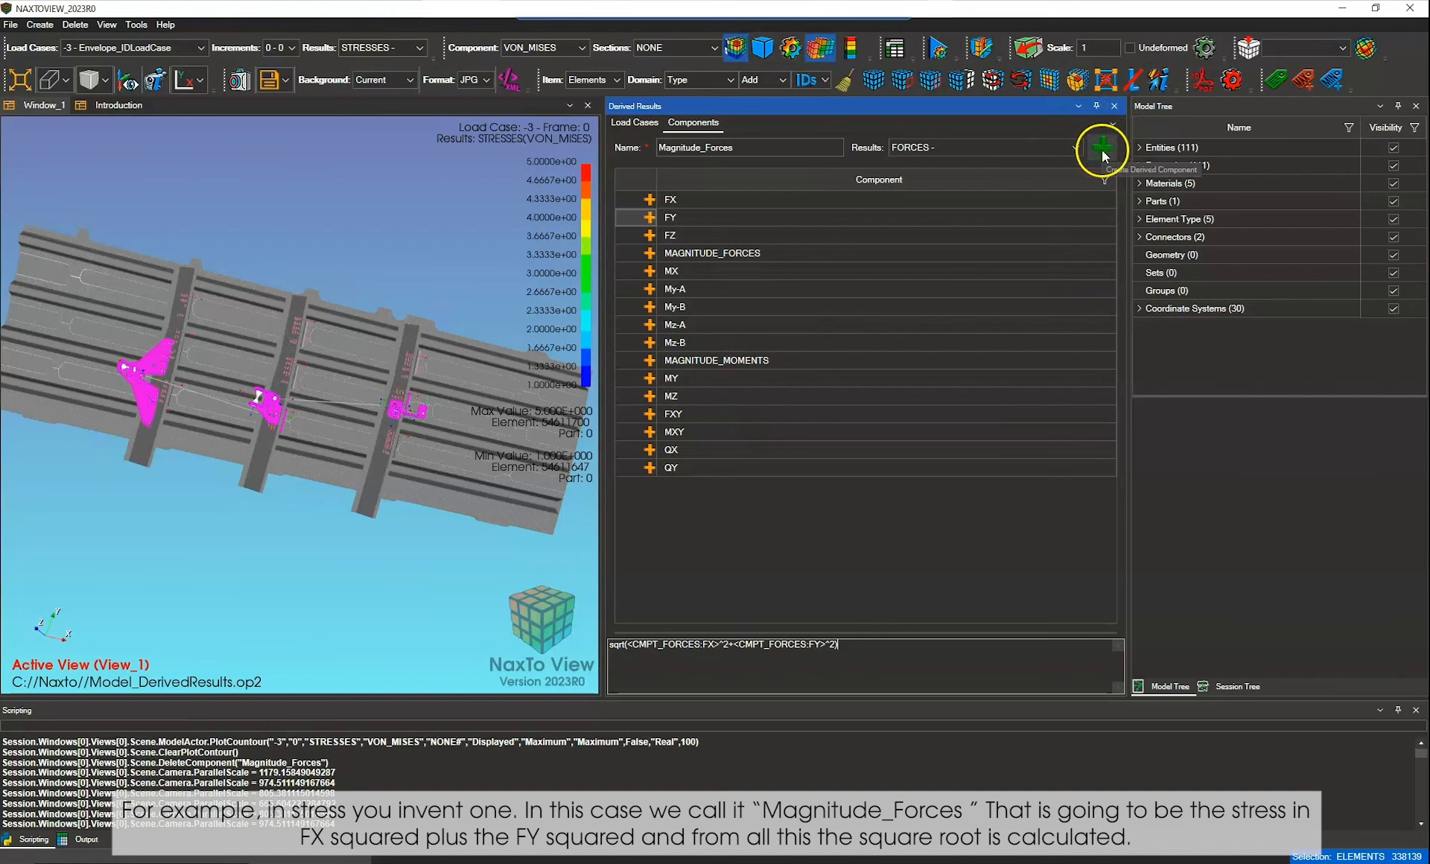
pyautogui.click(1106, 151)
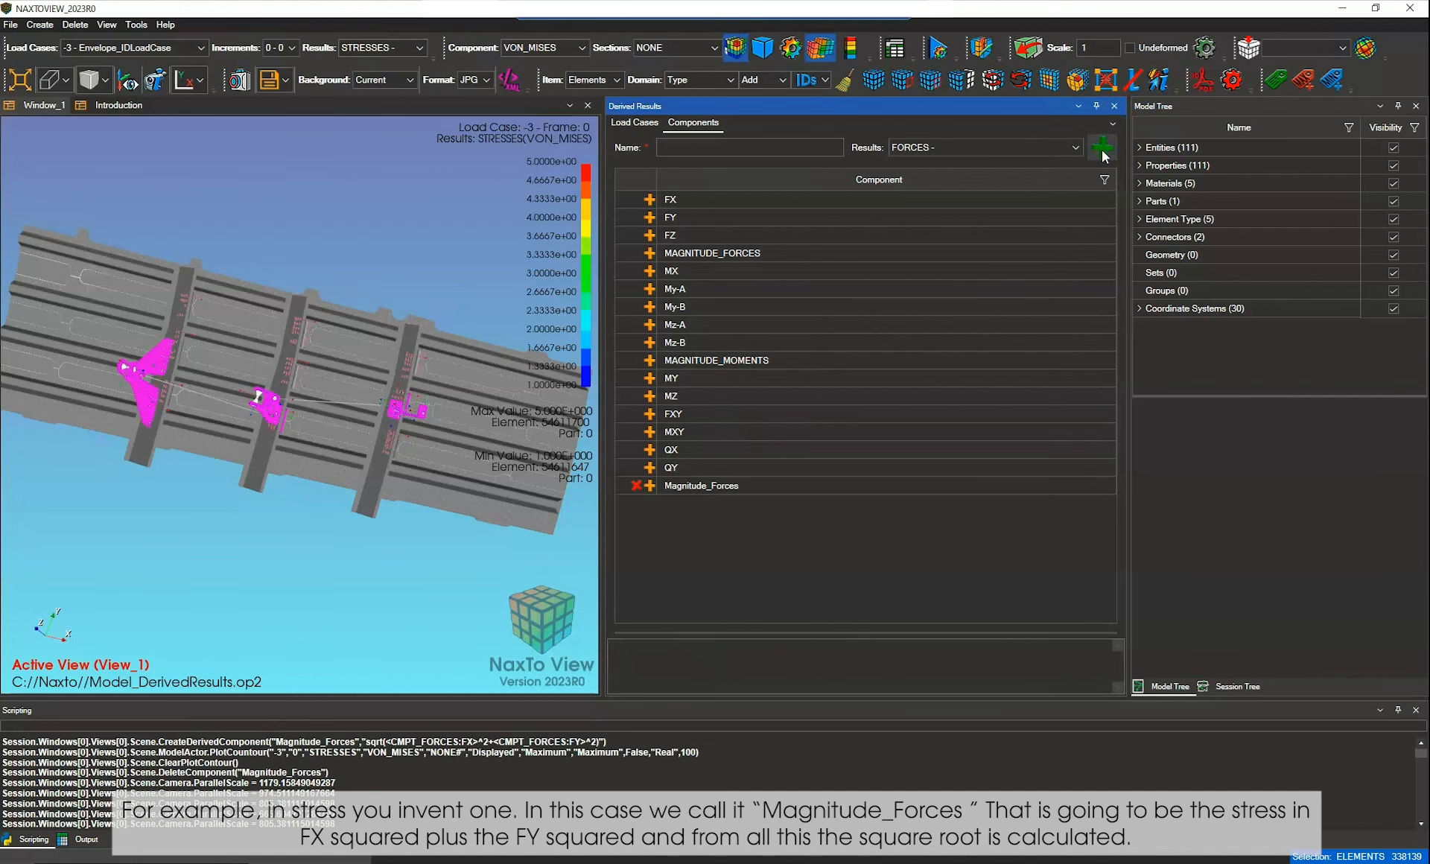
# Set the plotted result type to FORCES and its component to the derived Magnitude_Forces.
pyautogui.click(417, 49)
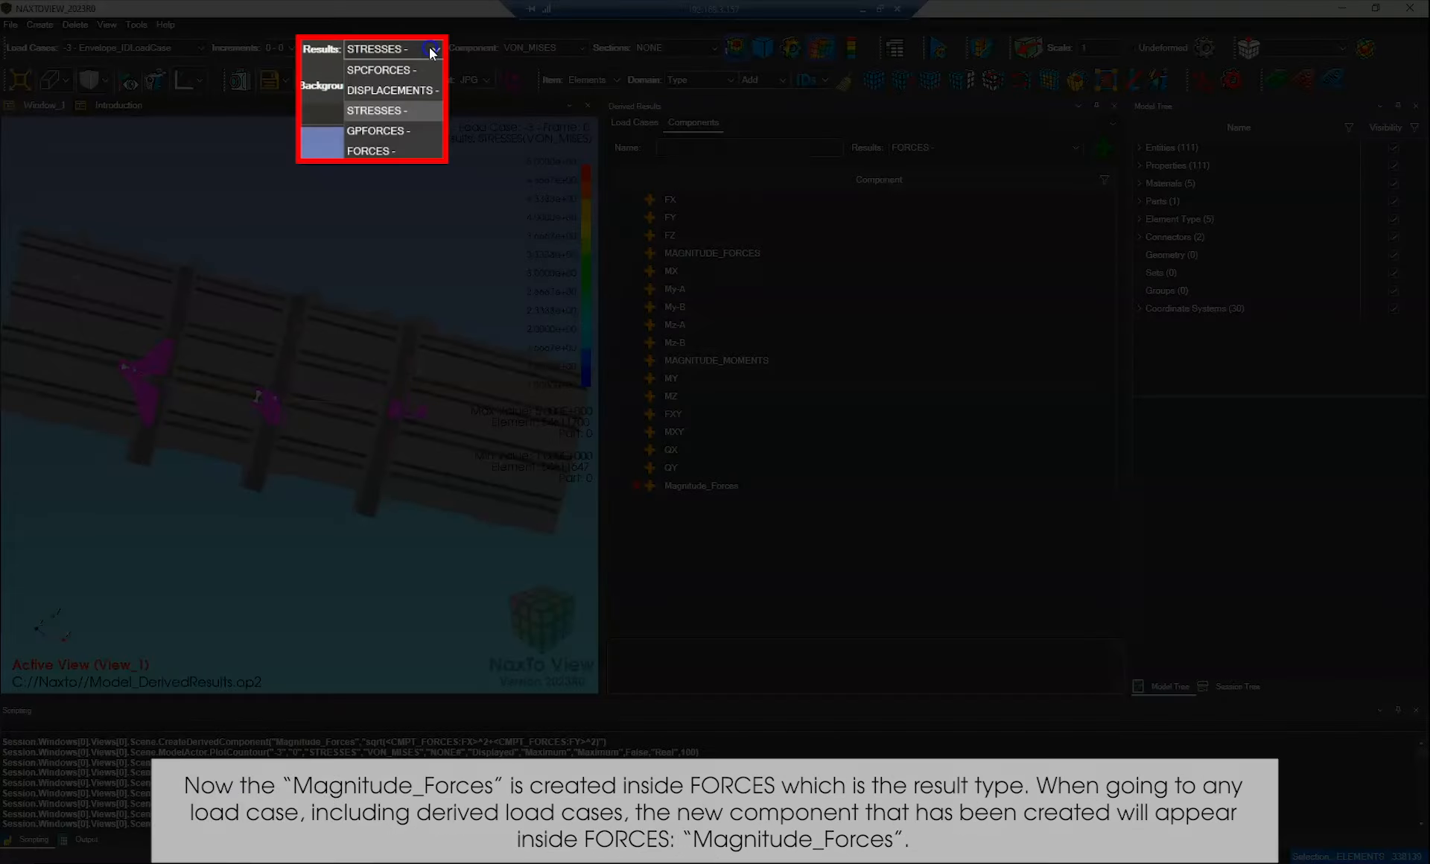
pyautogui.click(382, 139)
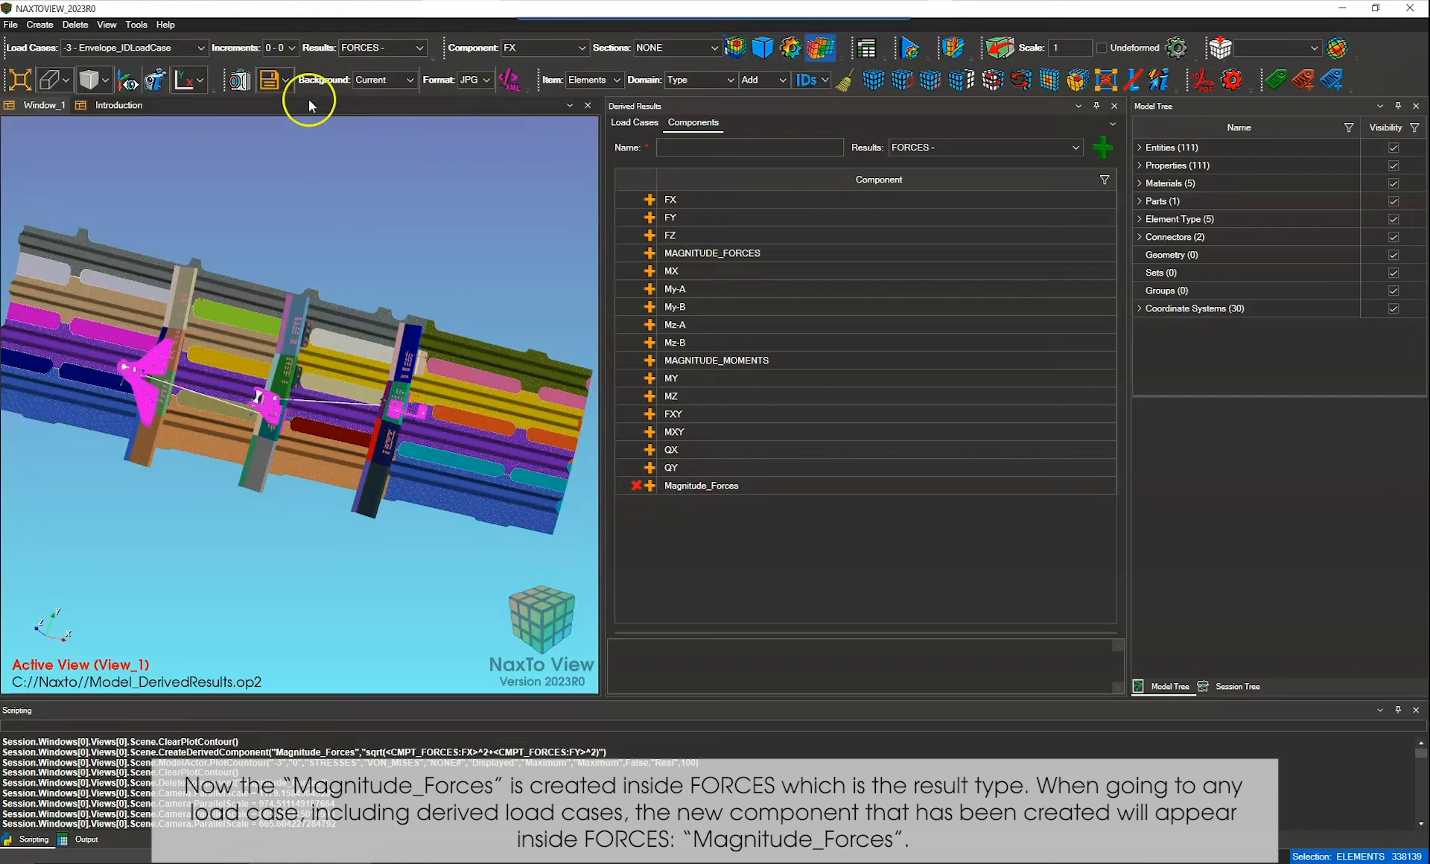
pyautogui.click(580, 47)
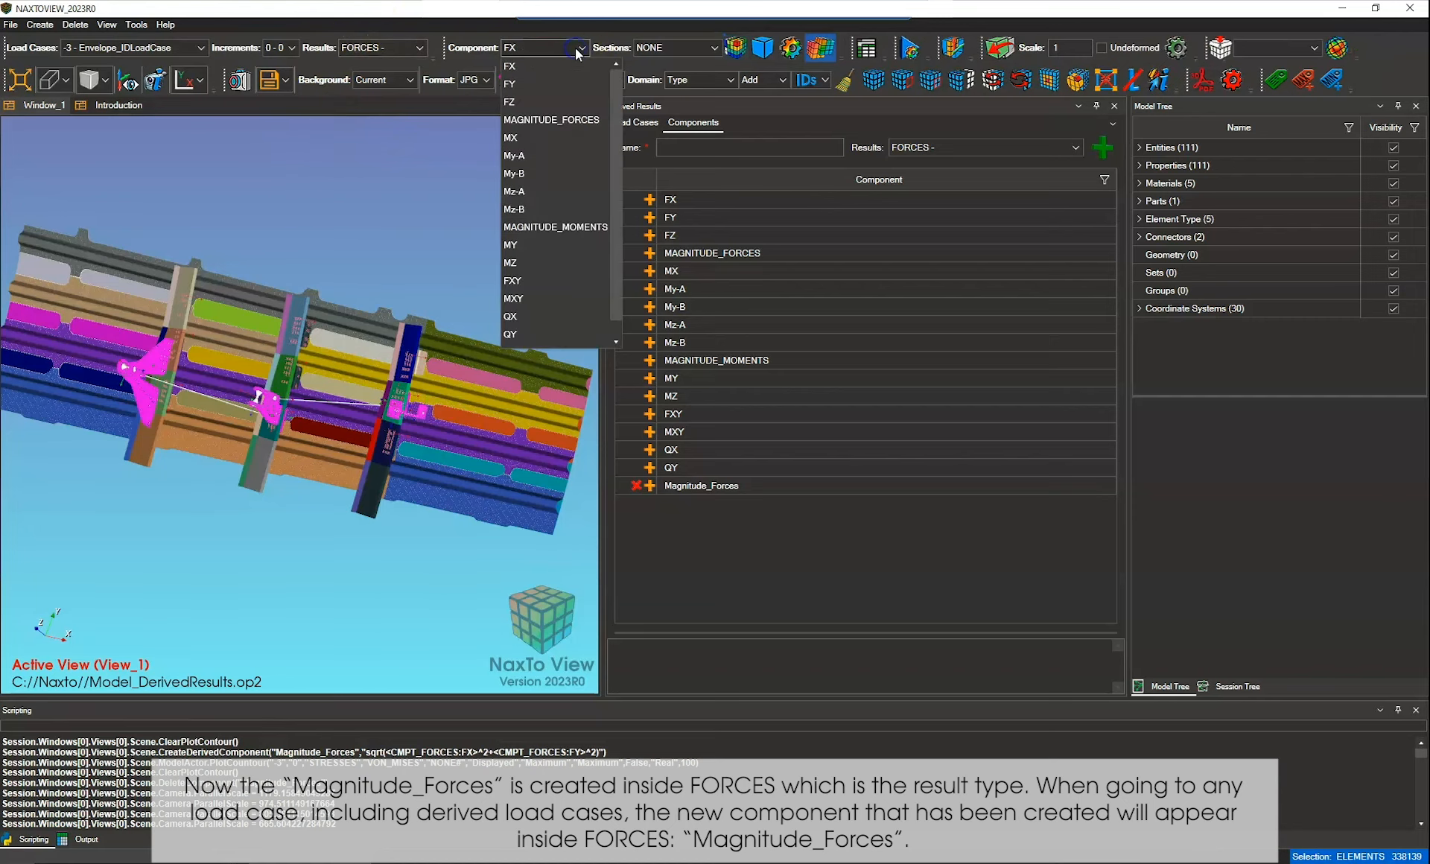
pyautogui.moveTo(615, 130); pyautogui.dragTo(619, 184)
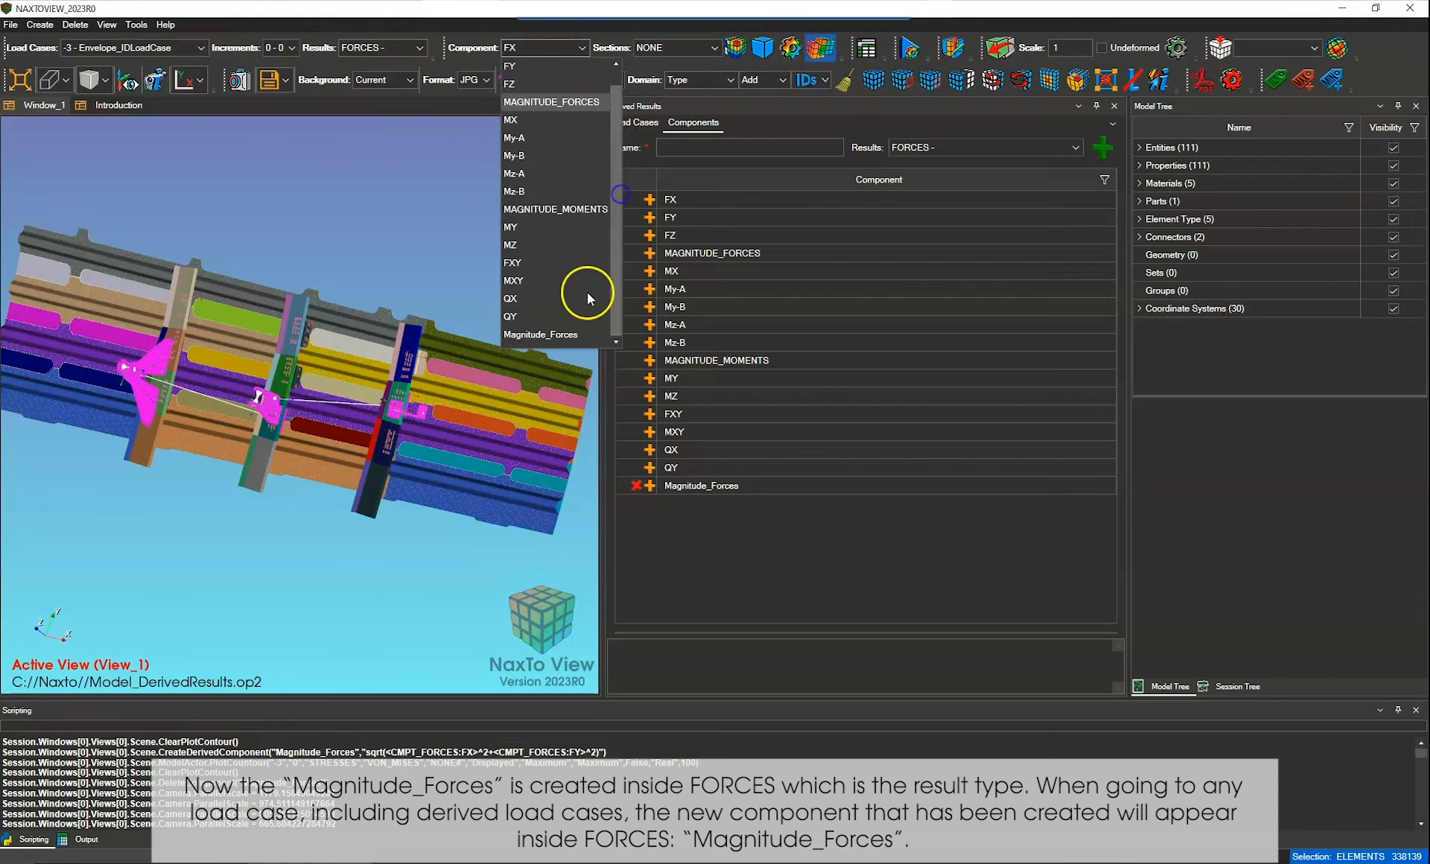
pyautogui.click(592, 330)
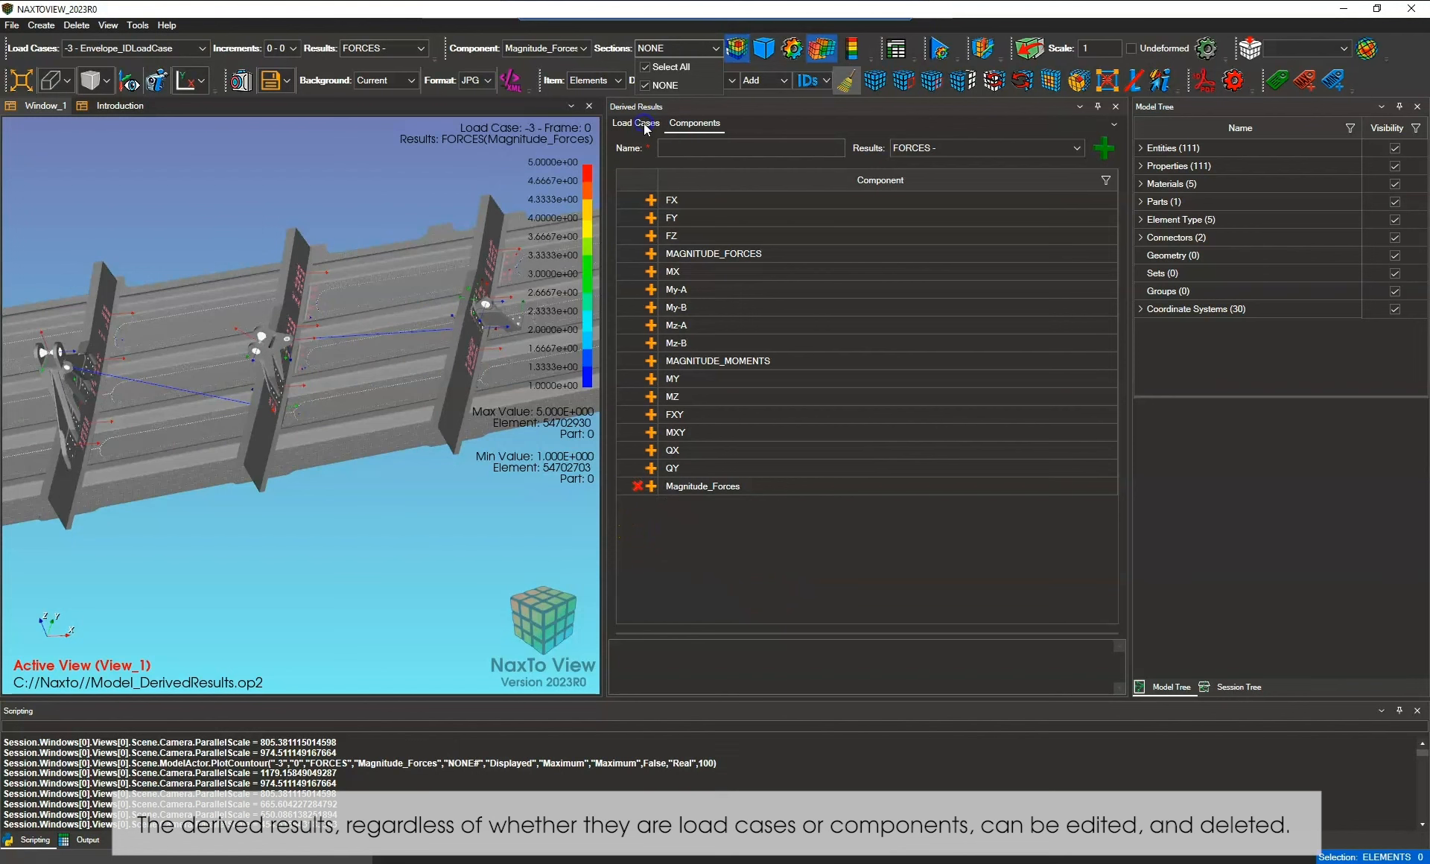
# Delete the derived load case -3 - Envelope_IDLoadCase and check the list of load cases available for plotting.
pyautogui.click(635, 123)
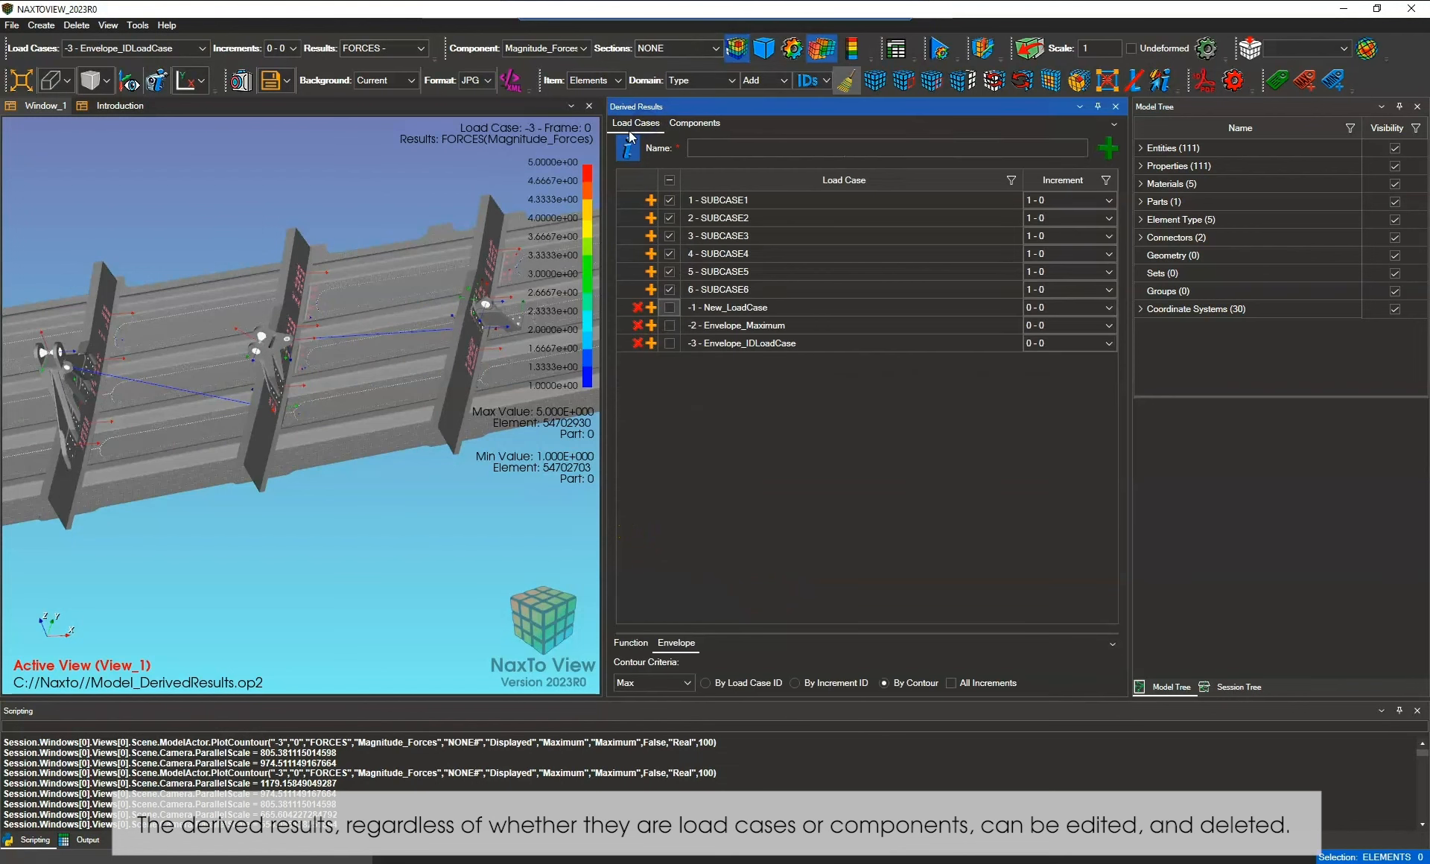
pyautogui.click(637, 343)
pyautogui.click(186, 47)
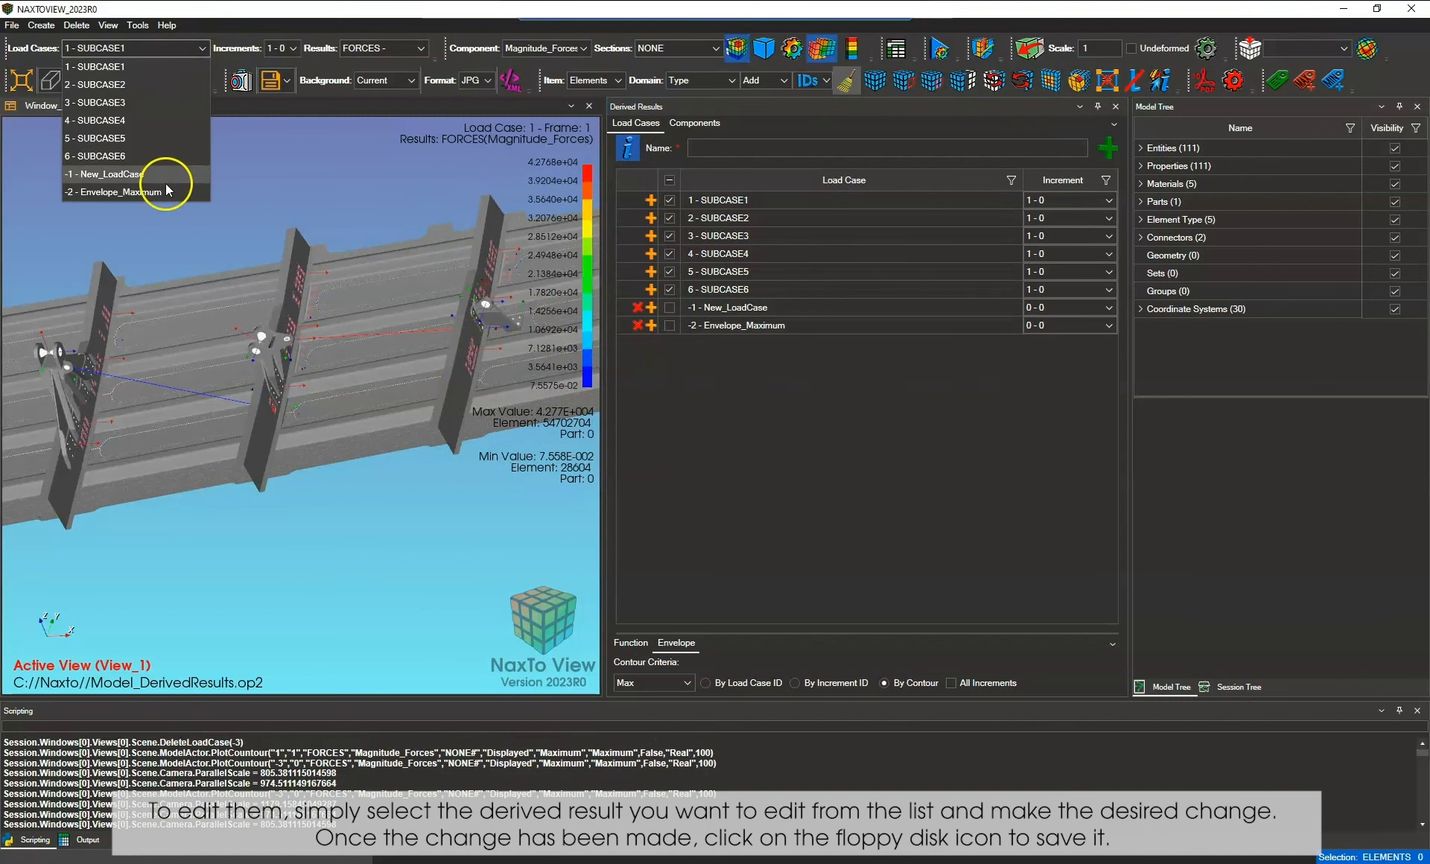
# Add SUBCASE3 to New_LoadCase's function, making it <LC2:FR1>+<LC4:FR1>+<LC3:FR1>, and save the edited load case.
pyautogui.click(655, 307)
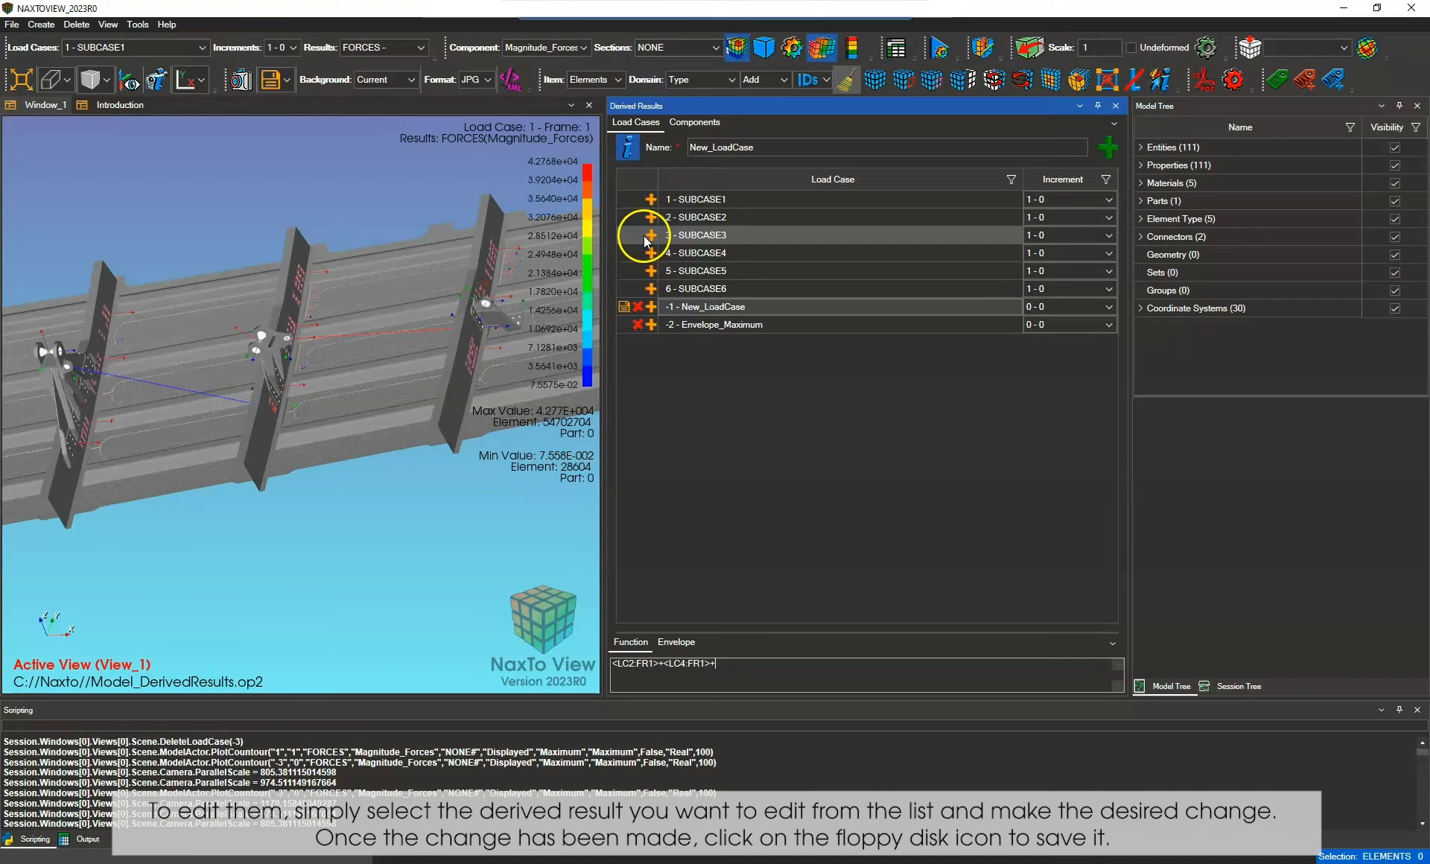
pyautogui.click(650, 236)
pyautogui.click(624, 306)
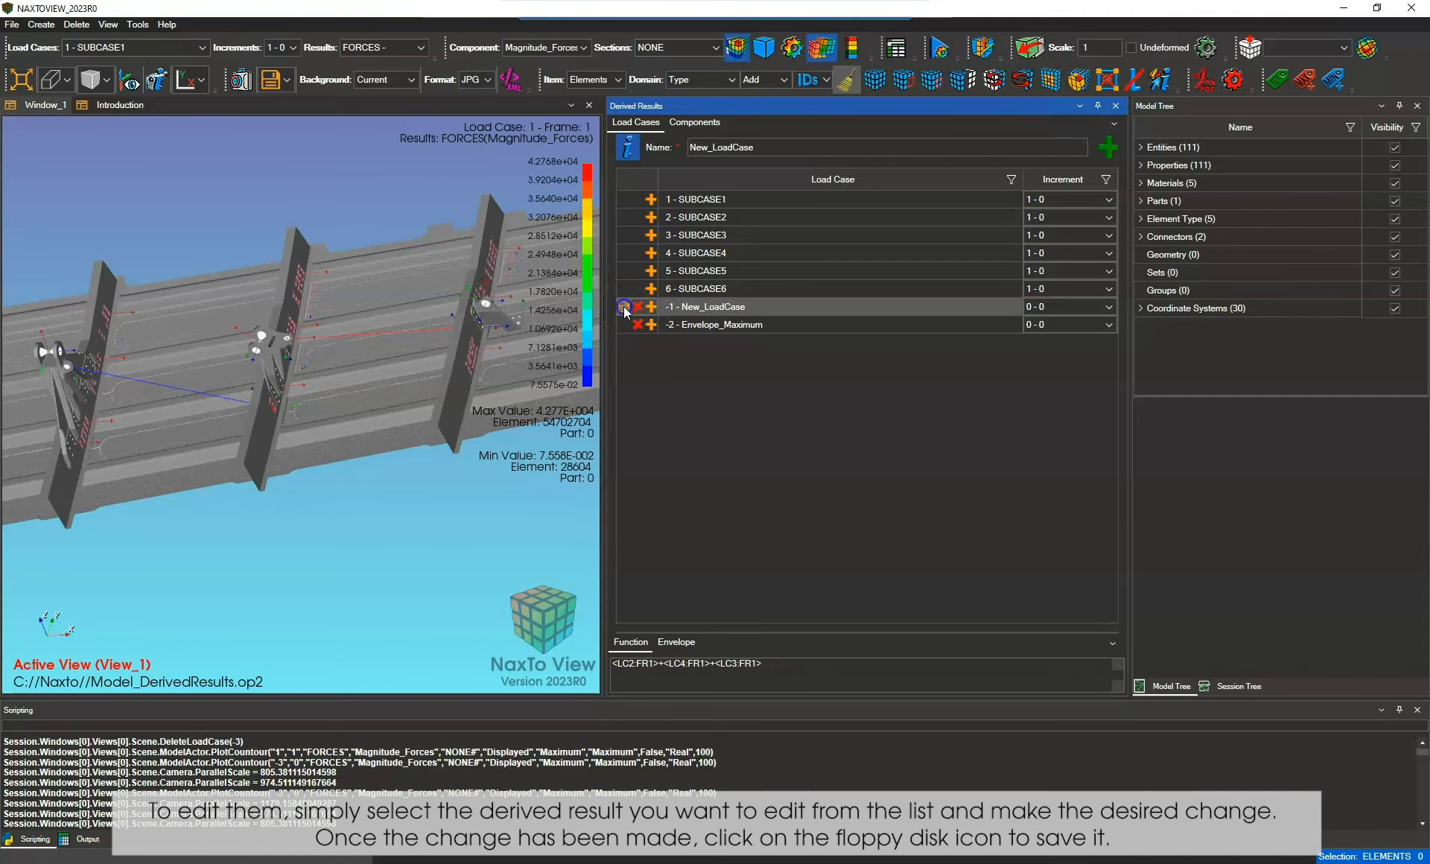
pyautogui.click(140, 47)
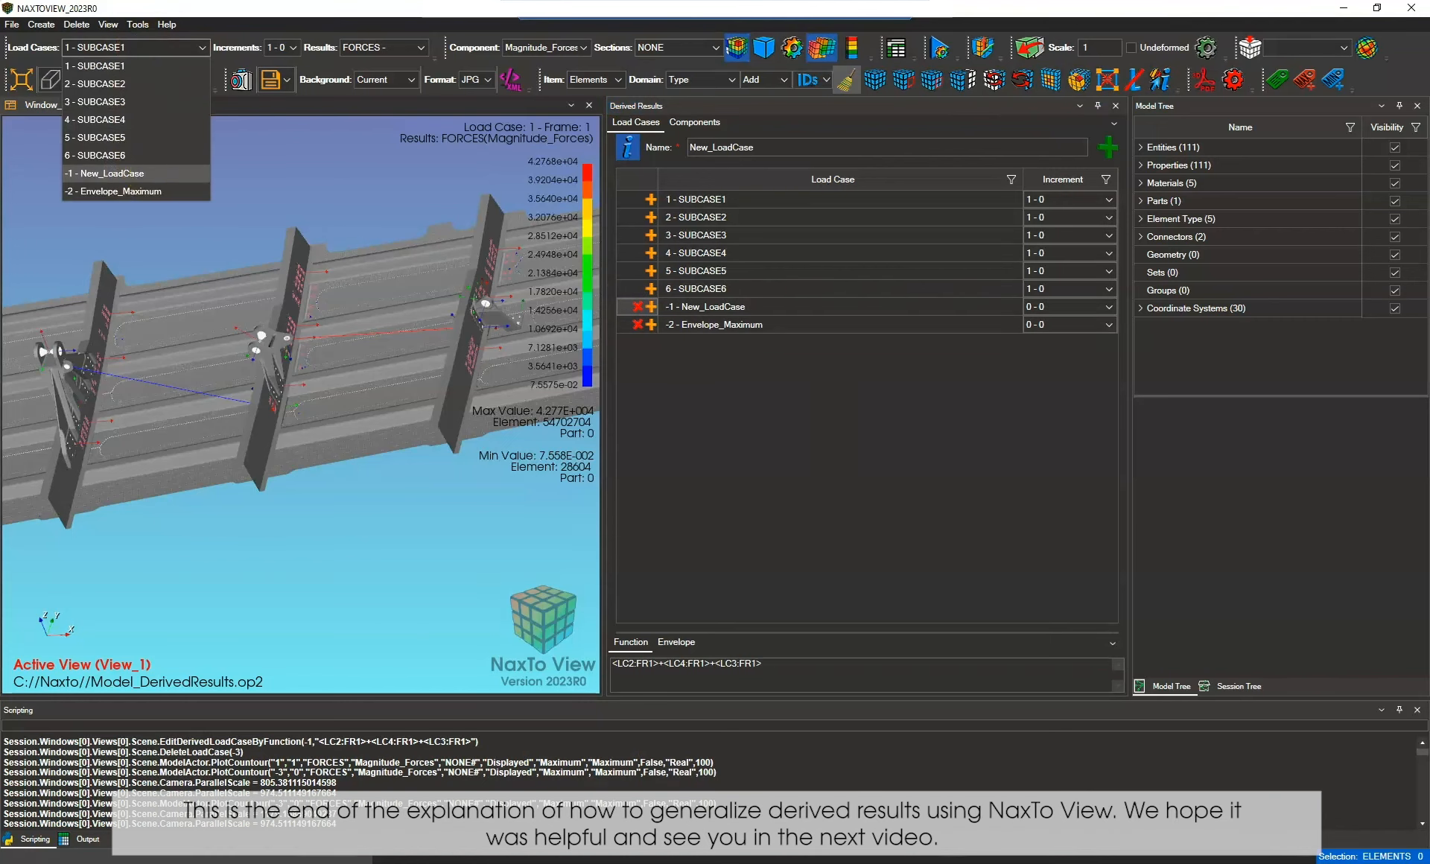
pyautogui.click(257, 589)
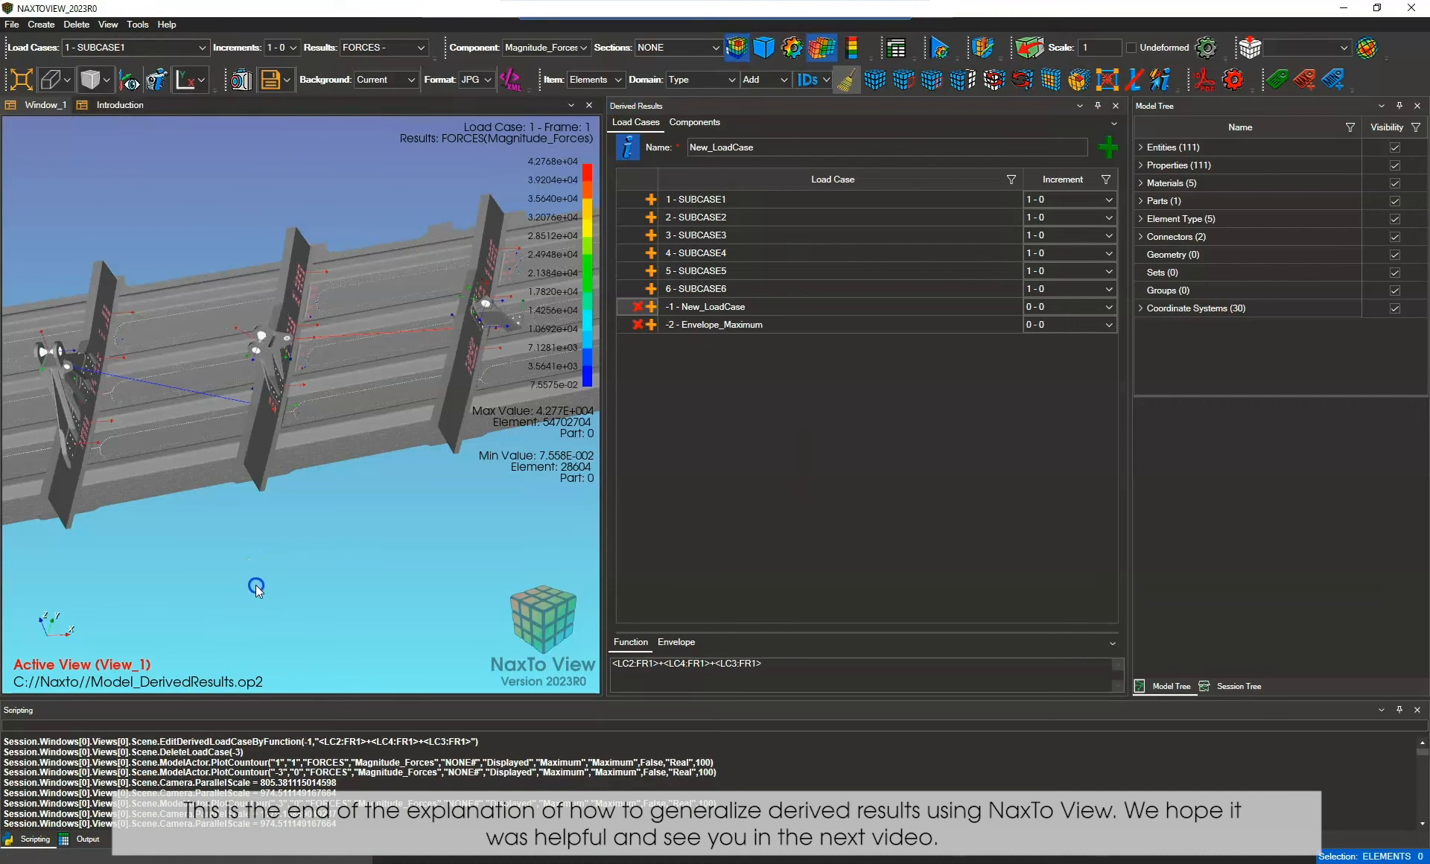
pyautogui.scroll(-4, 256, 586)
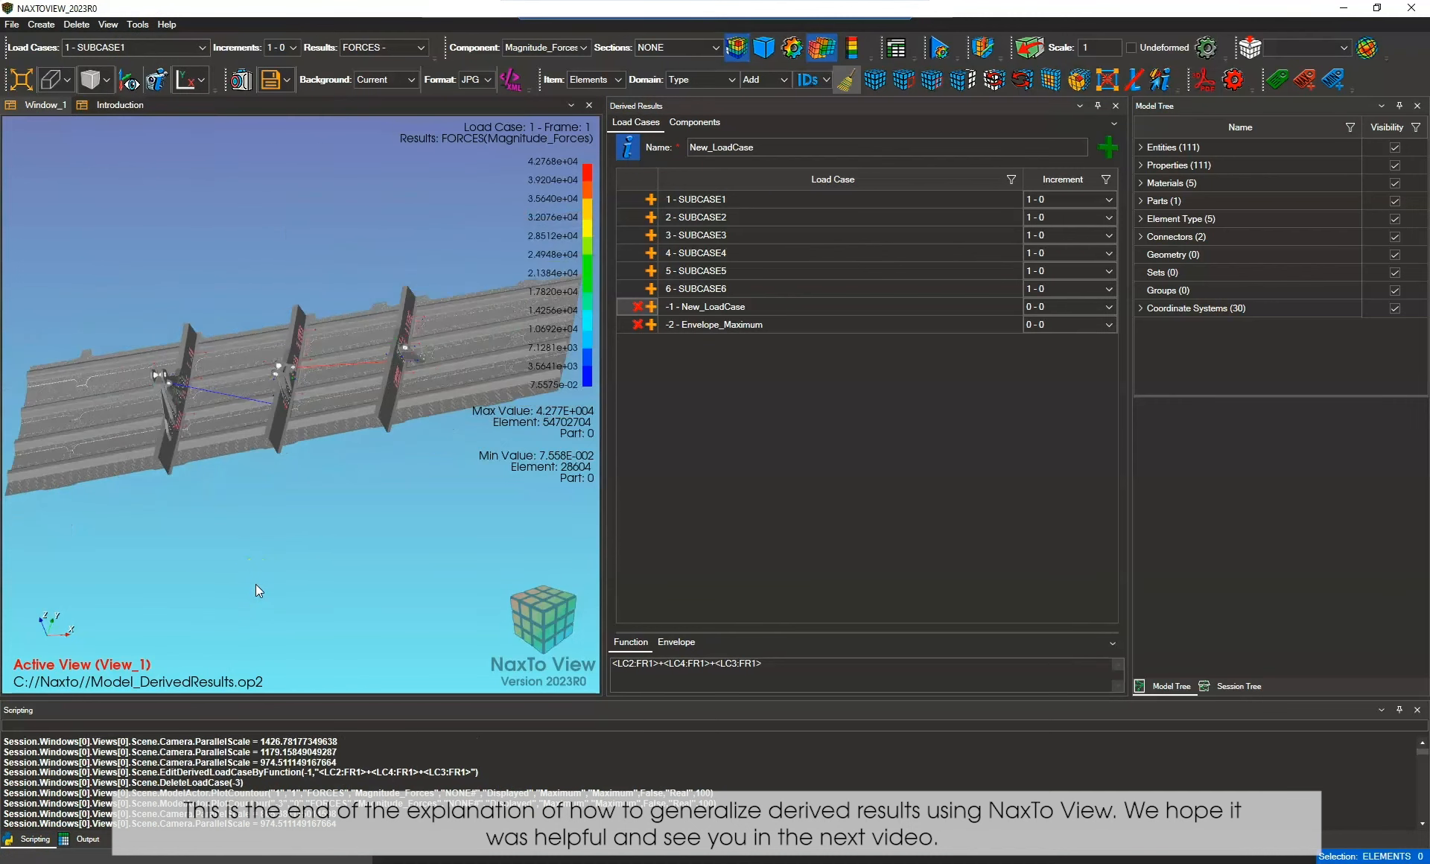